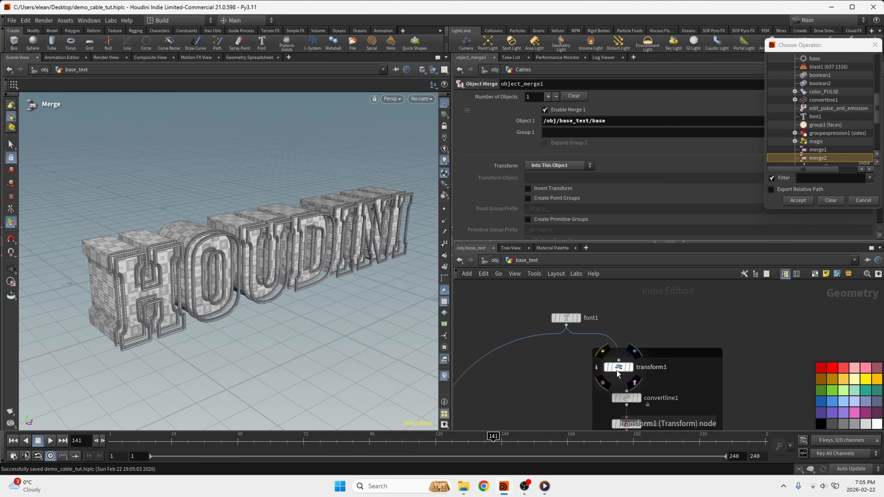
# - Insert a null named font between font1 and its two downstream branches, with font1 placed directly above it
pyautogui.moveTo(615, 367)
pyautogui.mouseDown()
pyautogui.moveTo(616, 335)
pyautogui.moveTo(615, 363)
pyautogui.mouseUp()
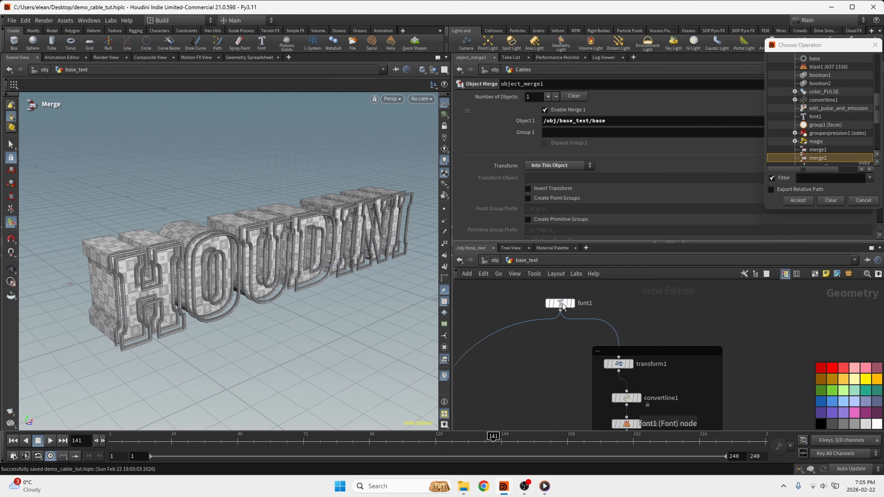
pyautogui.press('Tab')
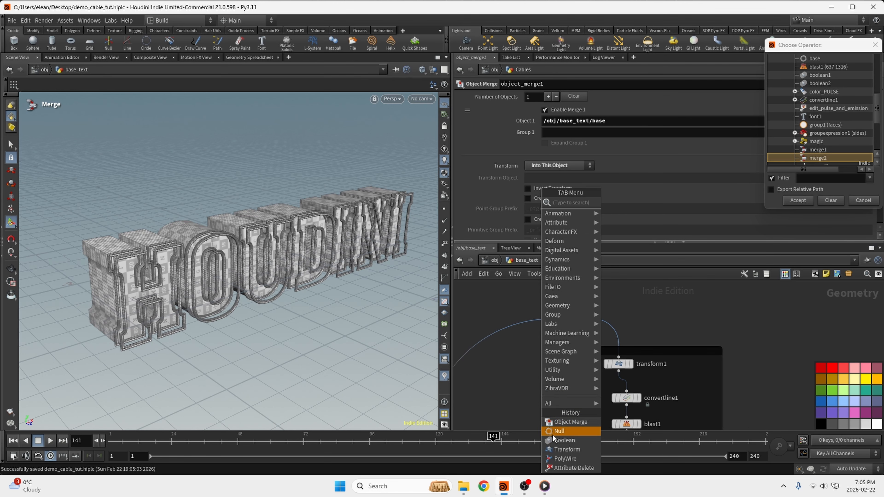
pyautogui.click(559, 431)
pyautogui.click(517, 322)
pyautogui.moveTo(519, 331)
pyautogui.mouseDown()
pyautogui.moveTo(528, 350)
pyautogui.moveTo(521, 341)
pyautogui.mouseUp()
pyautogui.moveTo(583, 320); pyautogui.dragTo(541, 349)
pyautogui.click(550, 345)
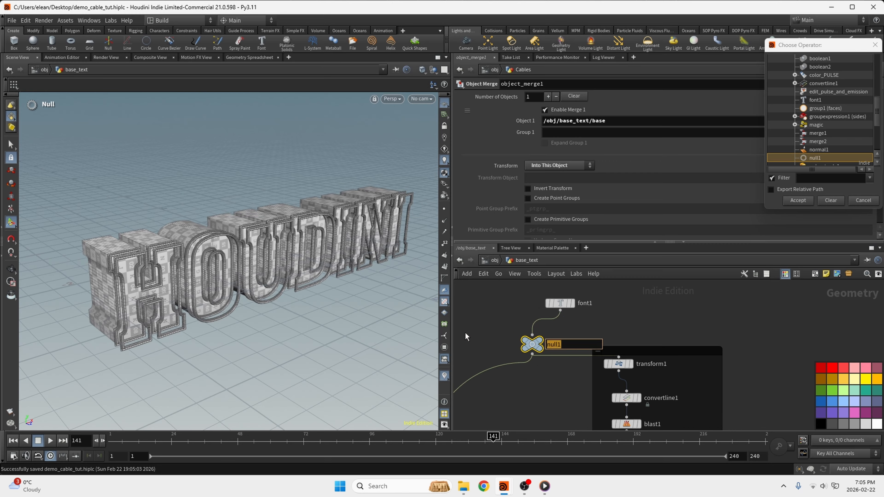
pyautogui.write('font')
pyautogui.press('Return')
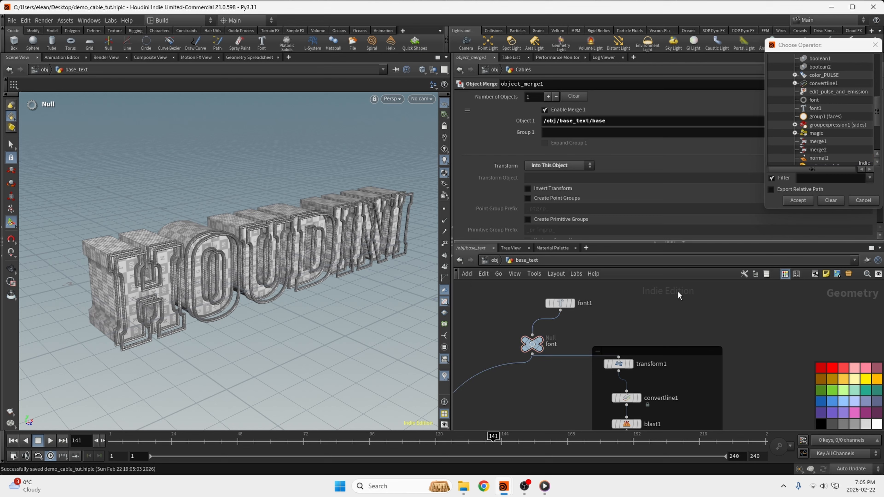
pyautogui.moveTo(564, 302); pyautogui.dragTo(540, 302)
# - Colour the font null yellow and assign it as the Object Merge's source, /obj/base_text/font
pyautogui.click(532, 344)
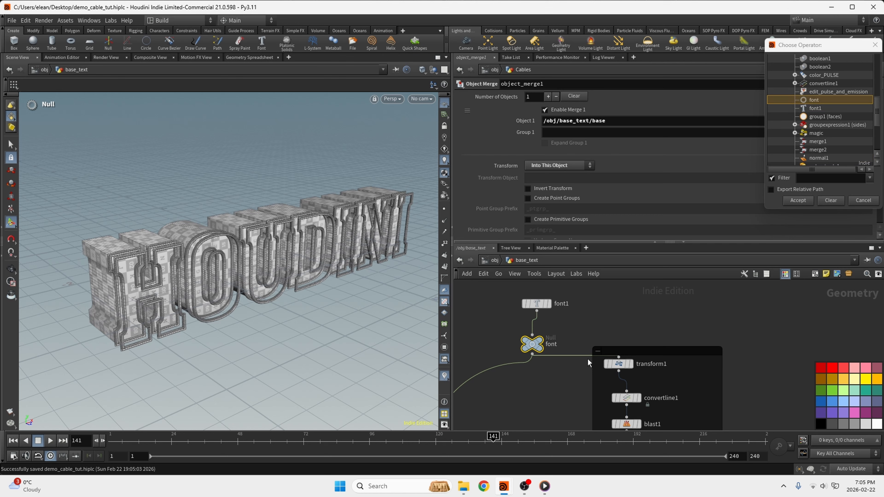
pyautogui.click(864, 380)
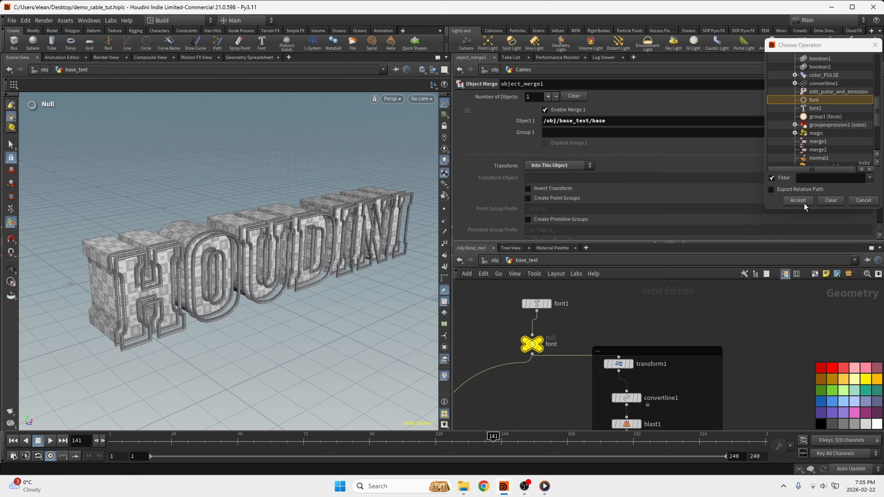
pyautogui.click(798, 200)
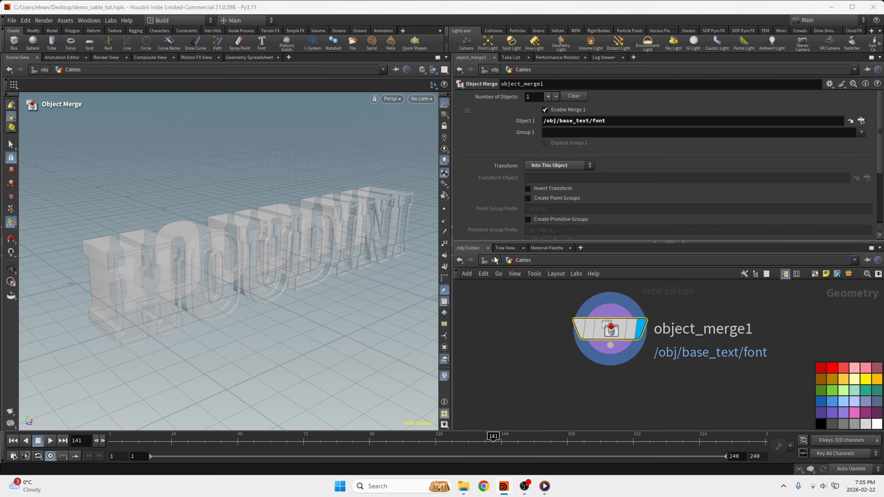
# - Rename the Object Merge node as text
pyautogui.doubleClick(699, 329)
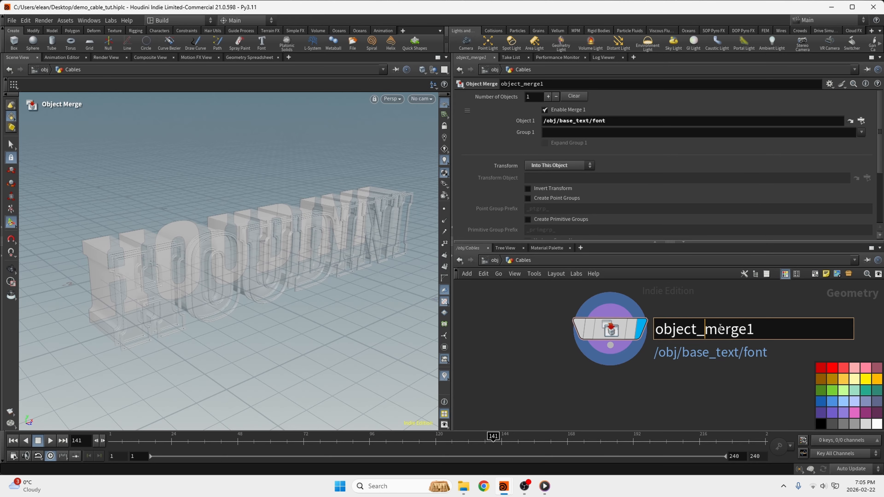
pyautogui.write('tetx')
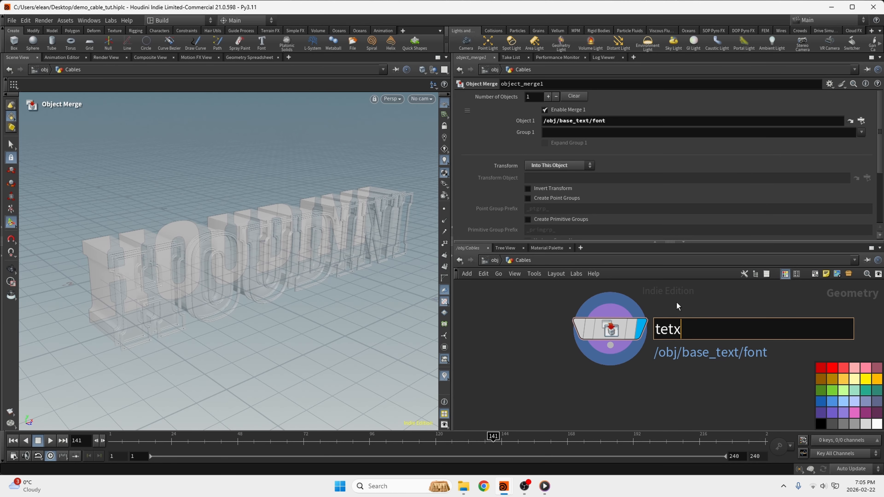
pyautogui.press('BackSpace')
pyautogui.press('BackSpace')
pyautogui.write('xt')
pyautogui.press('Return')
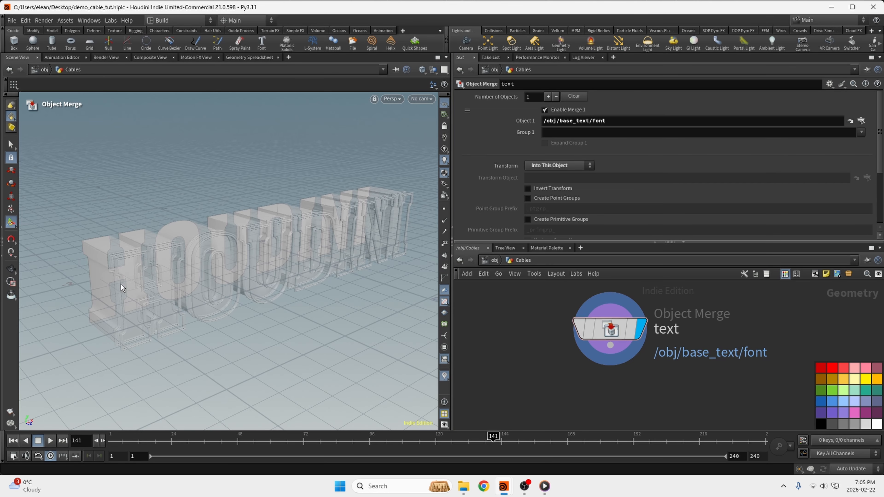
# - Change the viewport background colour scheme to Dark
pyautogui.keyDown('alt'); pyautogui.moveTo(121, 290); pyautogui.dragTo(198, 209); pyautogui.keyUp('alt')
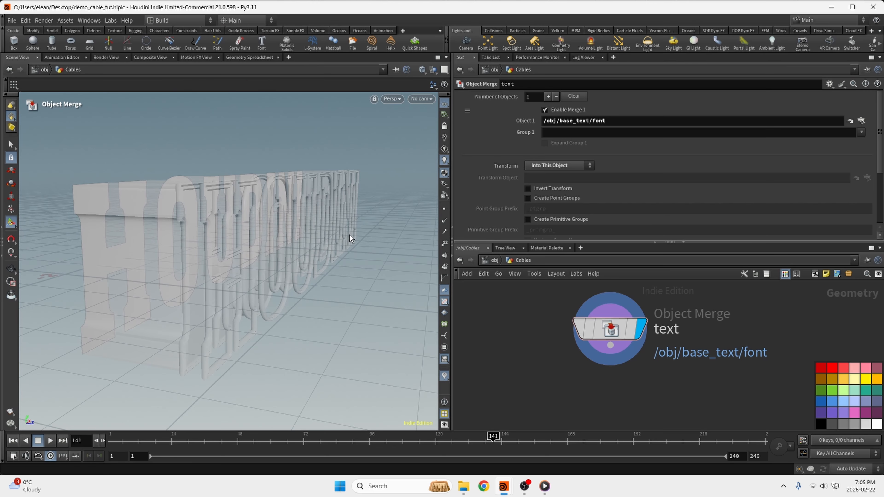
pyautogui.press('d')
pyautogui.click(374, 154)
pyautogui.click(208, 168)
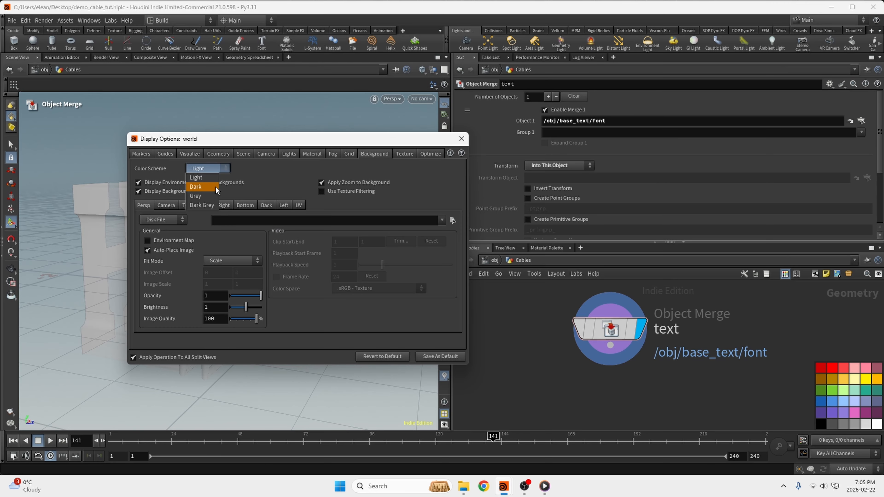
pyautogui.click(206, 194)
pyautogui.click(462, 139)
# - Add a Transform node after the text node and translate the geometry 0.542 along Z
pyautogui.press('Tab')
pyautogui.write('tra')
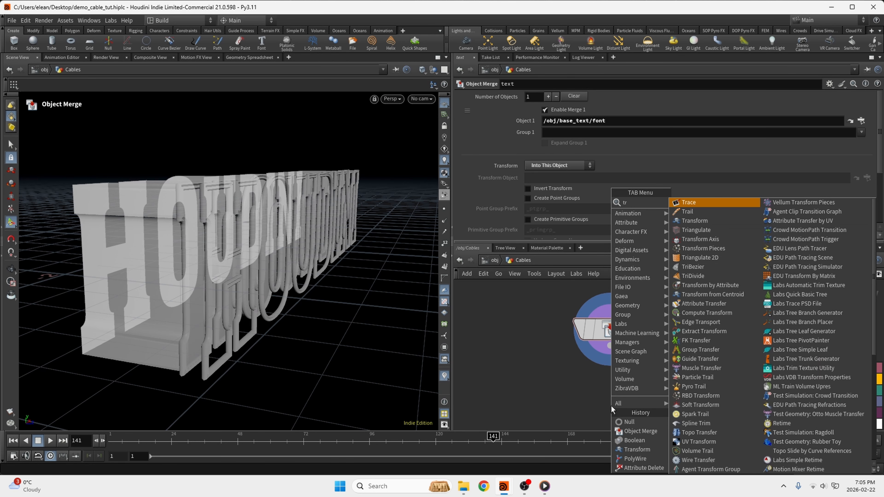
pyautogui.click(694, 221)
pyautogui.click(609, 392)
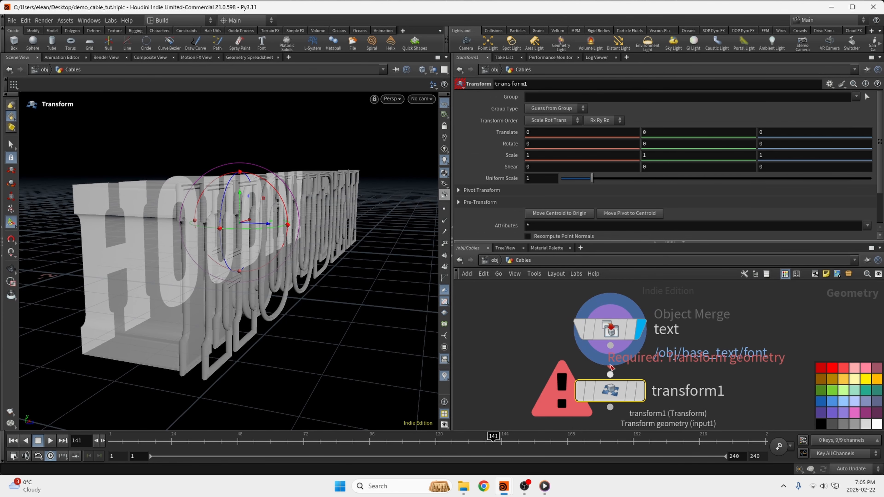
pyautogui.moveTo(770, 132); pyautogui.dragTo(672, 157, button='middle')
pyautogui.press('Escape')
pyautogui.moveTo(283, 225)
pyautogui.mouseDown()
pyautogui.moveTo(256, 237)
pyautogui.moveTo(221, 320)
pyautogui.moveTo(221, 208)
pyautogui.moveTo(217, 253)
pyautogui.moveTo(265, 244)
pyautogui.moveTo(284, 212)
pyautogui.mouseUp()
# - Add a Labs Cable Generator node fed by transform1 and display its result
pyautogui.scroll(-3, 535, 310)
pyautogui.moveTo(579, 423); pyautogui.dragTo(555, 363, button='middle')
pyautogui.scroll(2, 556, 363)
pyautogui.press('Tab')
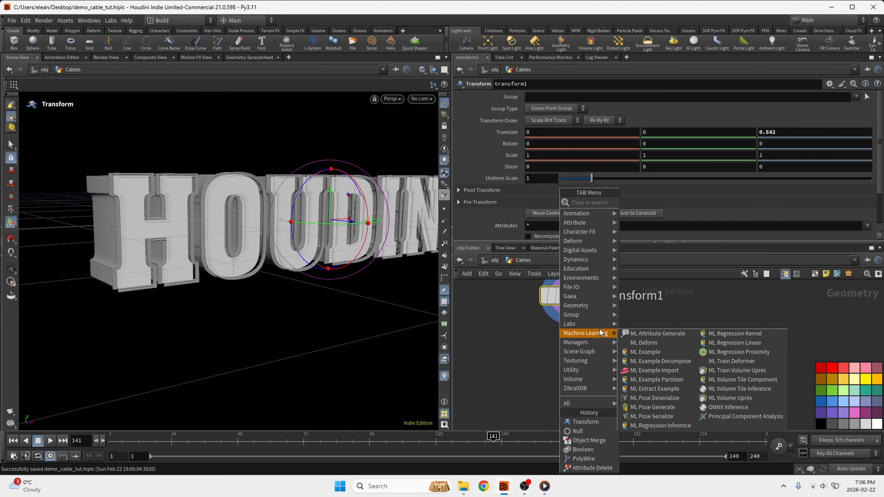
pyautogui.write('cabe')
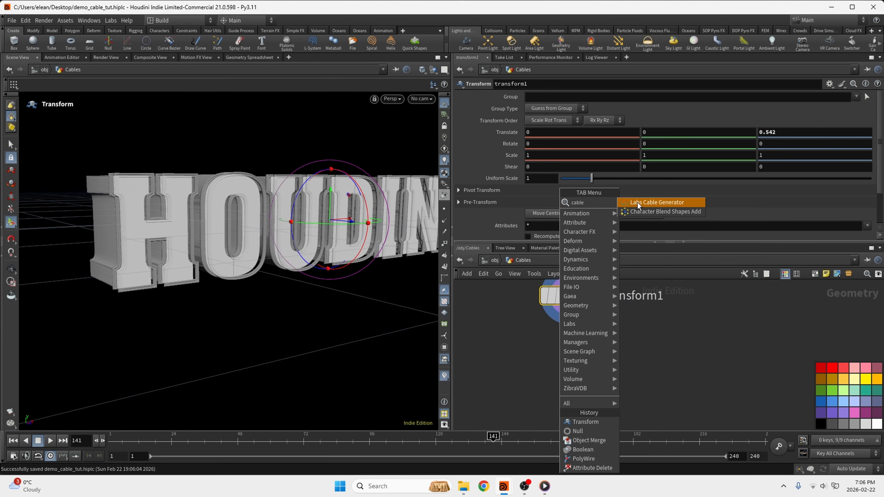
pyautogui.click(637, 203)
pyautogui.click(568, 349)
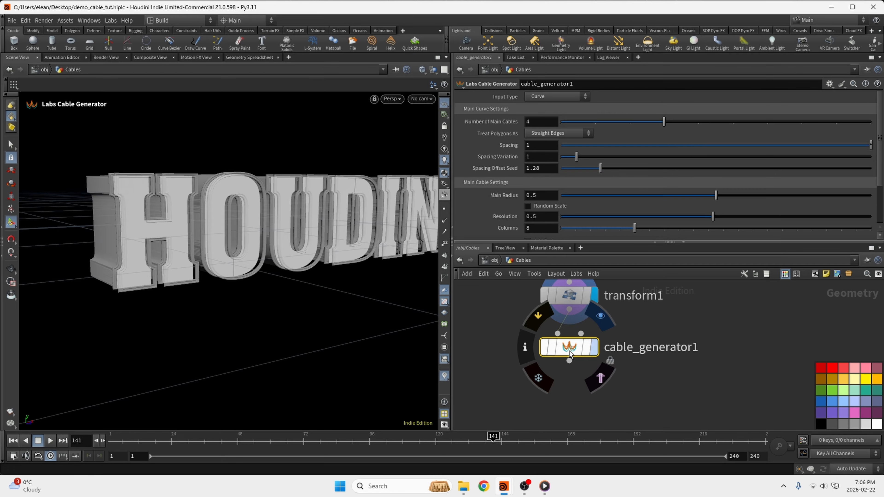
pyautogui.click(593, 352)
pyautogui.moveTo(622, 365); pyautogui.dragTo(637, 322, button='middle')
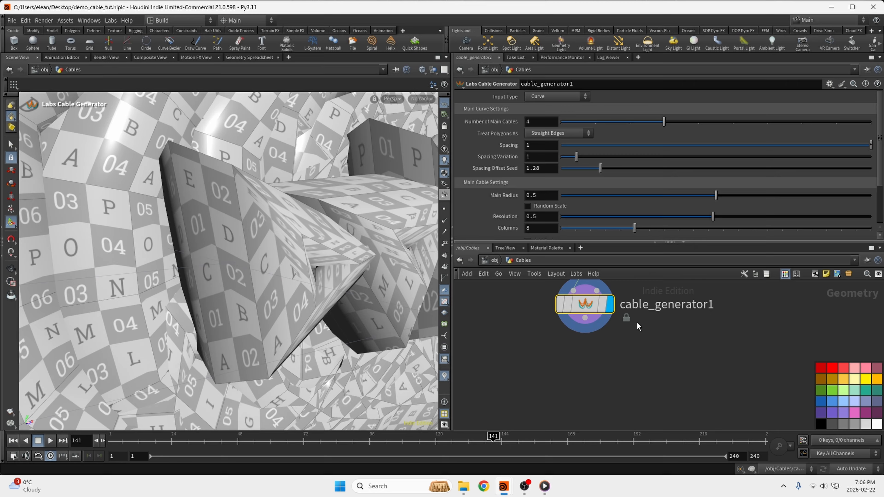
# - Unlock the cable_generator1 asset so its contents can be edited
pyautogui.rightClick(578, 302)
pyautogui.click(607, 407)
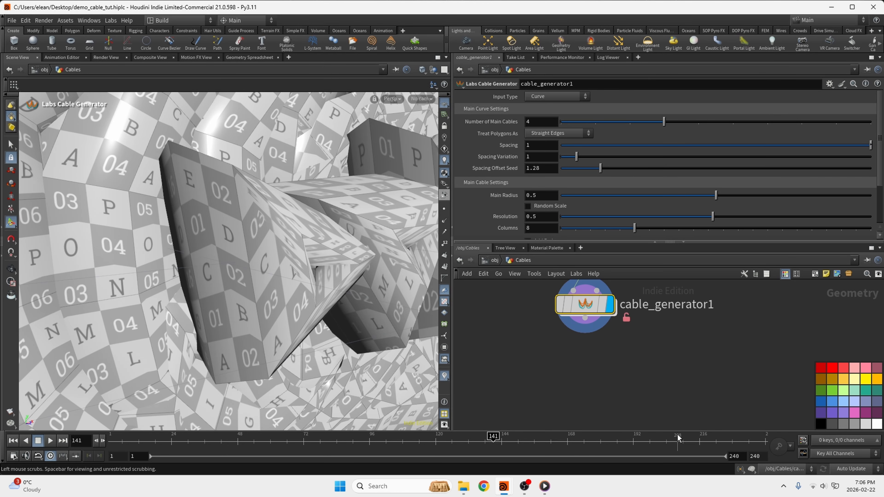
pyautogui.click(654, 391)
# - Set the cable generator's main radius to 0.1
pyautogui.scroll(-1, 624, 332)
pyautogui.moveTo(623, 332); pyautogui.dragTo(615, 365, button='middle')
pyautogui.scroll(1, 615, 364)
pyautogui.scroll(-5, 245, 201)
pyautogui.keyDown('alt'); pyautogui.moveTo(245, 202); pyautogui.dragTo(292, 211); pyautogui.keyUp('alt')
pyautogui.scroll(3, 262, 208)
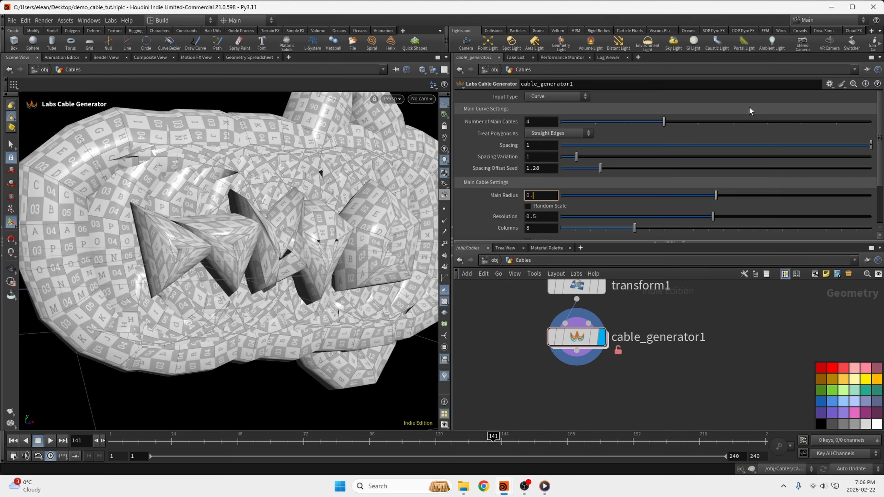
pyautogui.write('1')
pyautogui.press('Return')
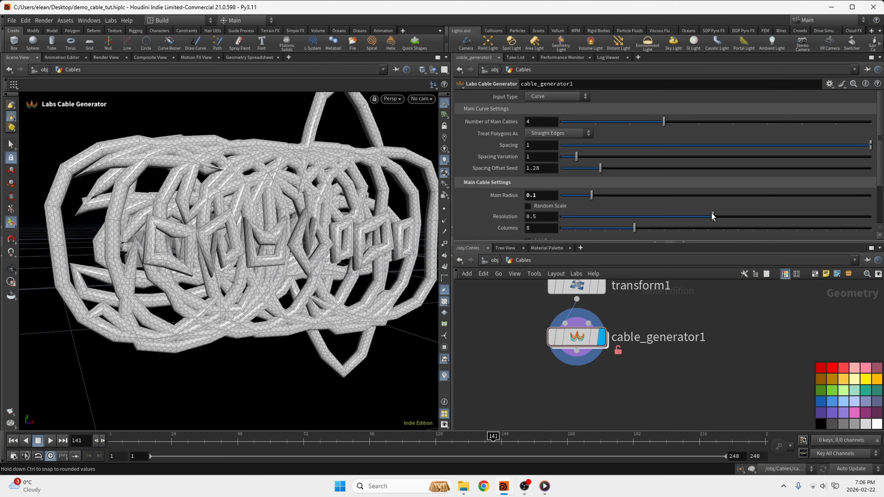
# - Adjust the cables to spacing 0.0763, main radius 0.04, resolution 0.071 and 12 columns
pyautogui.scroll(-1, 712, 214)
pyautogui.moveTo(712, 192); pyautogui.dragTo(578, 204)
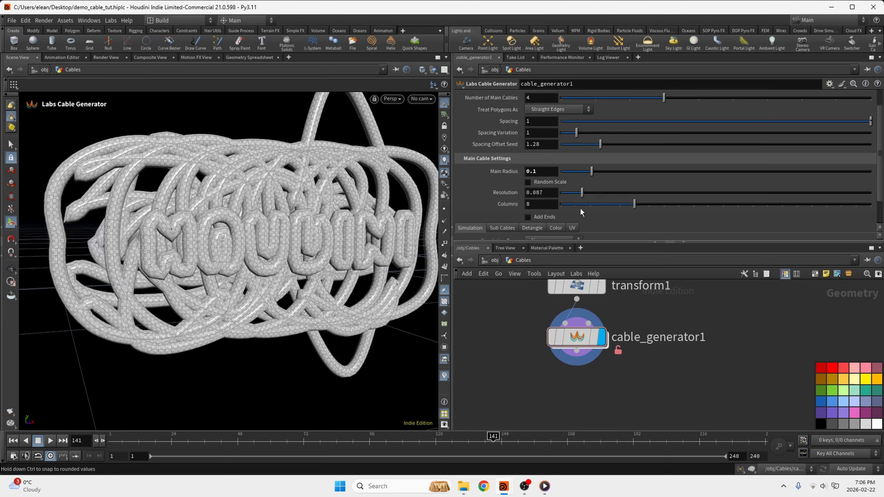
pyautogui.click(609, 205)
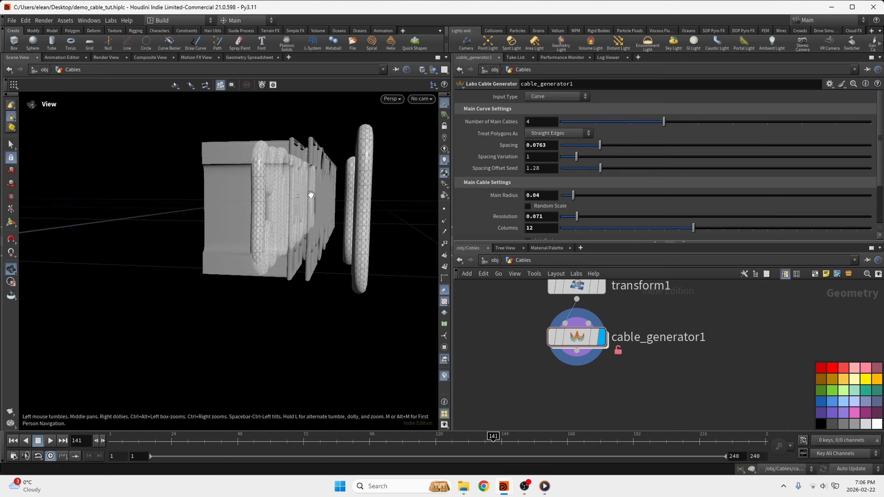
# - Set the cables' spacing variation to 0
pyautogui.moveTo(576, 156); pyautogui.dragTo(543, 161)
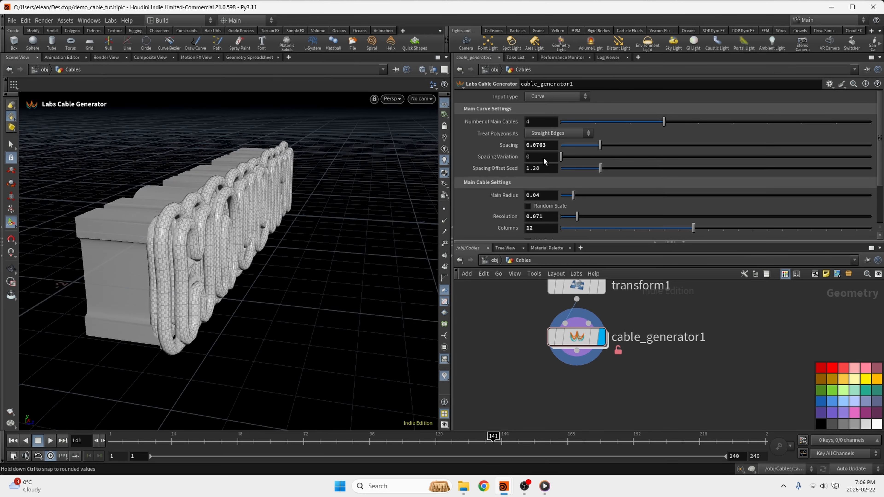
pyautogui.press('Escape')
pyautogui.moveTo(195, 269); pyautogui.dragTo(400, 228)
# - Thin the cables to a main radius of 0.02 and lower their resolution to 0.024
pyautogui.press('Return')
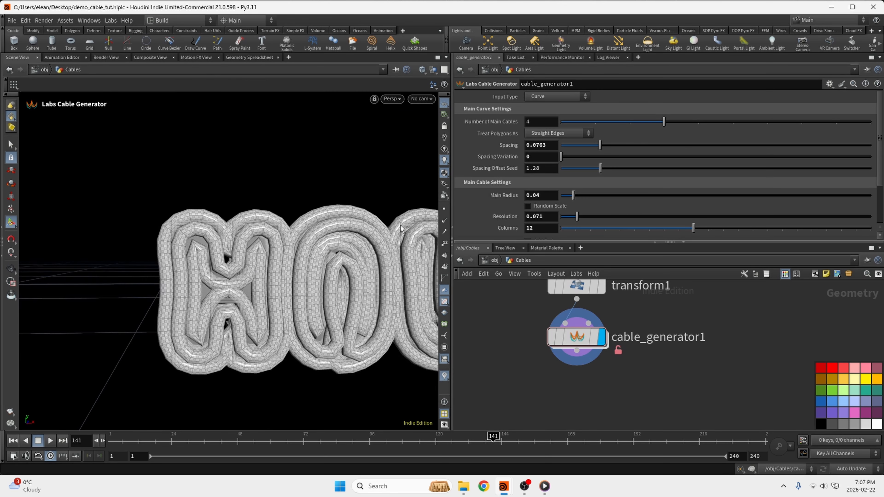
pyautogui.press('Return')
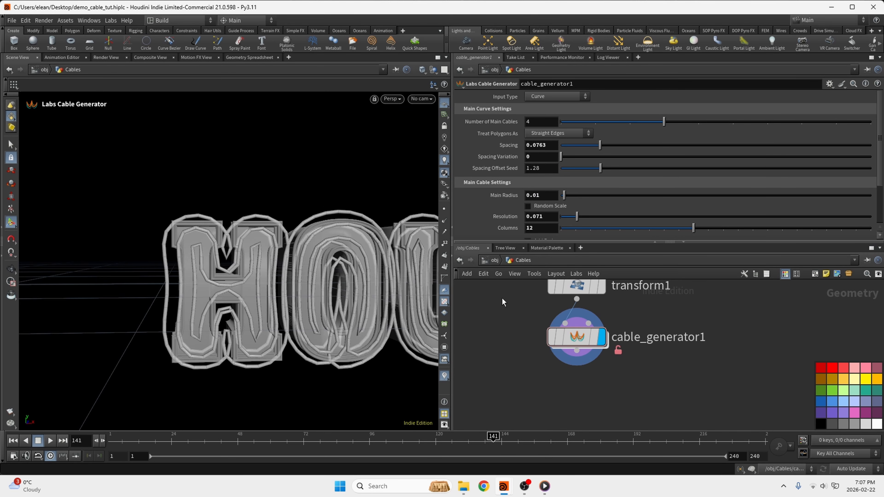
pyautogui.keyDown('alt'); pyautogui.moveTo(227, 305); pyautogui.dragTo(264, 298); pyautogui.keyUp('alt')
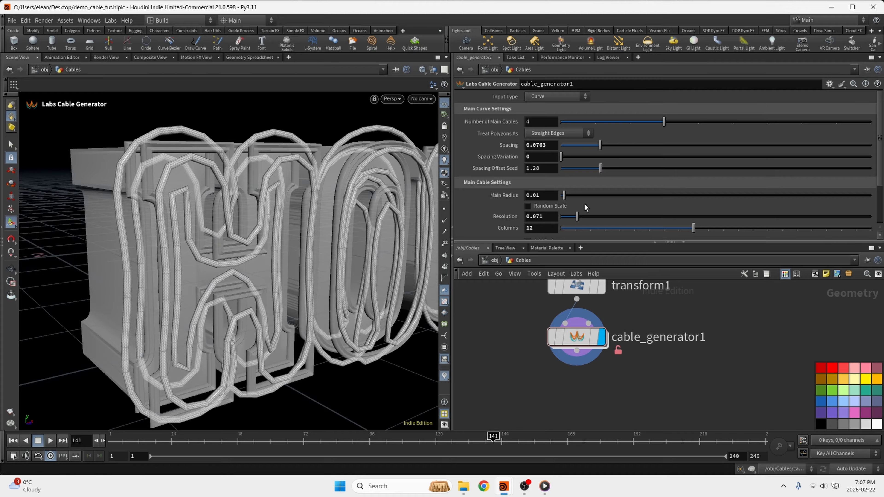
pyautogui.moveTo(565, 220)
pyautogui.mouseDown()
pyautogui.moveTo(545, 221)
pyautogui.moveTo(574, 220)
pyautogui.moveTo(562, 219)
pyautogui.mouseUp()
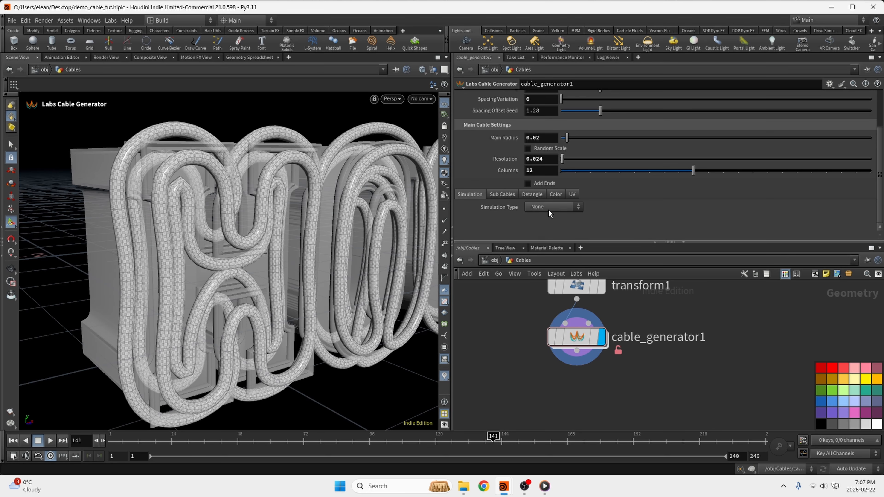
# - Try the Pseudo Gravity and Wire Simulation types on the cables, resetting the wire simulation
pyautogui.click(548, 208)
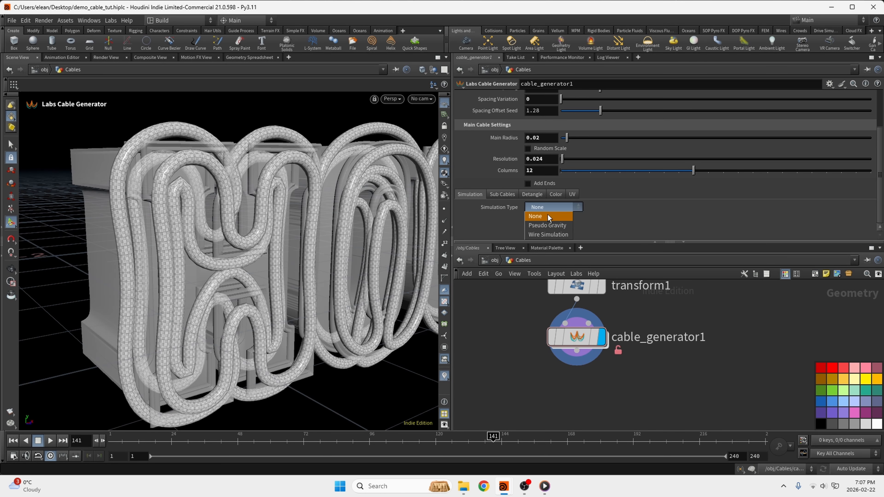
pyautogui.click(547, 228)
pyautogui.click(550, 207)
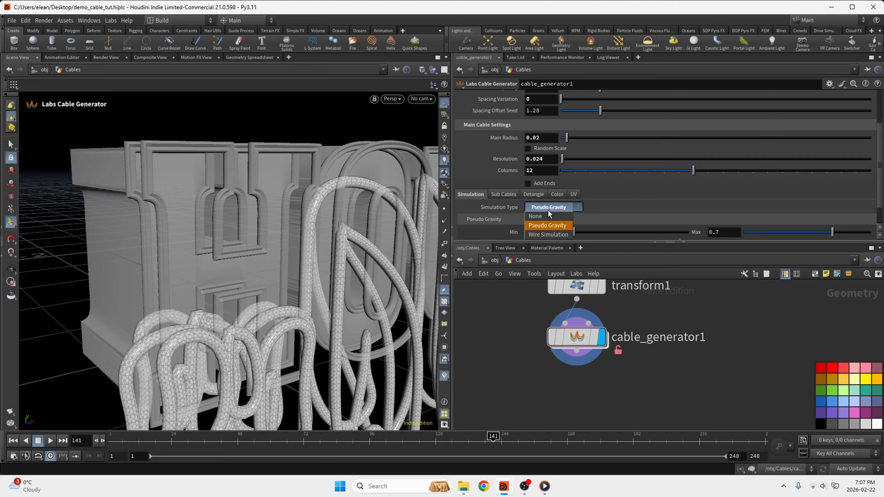
pyautogui.click(544, 235)
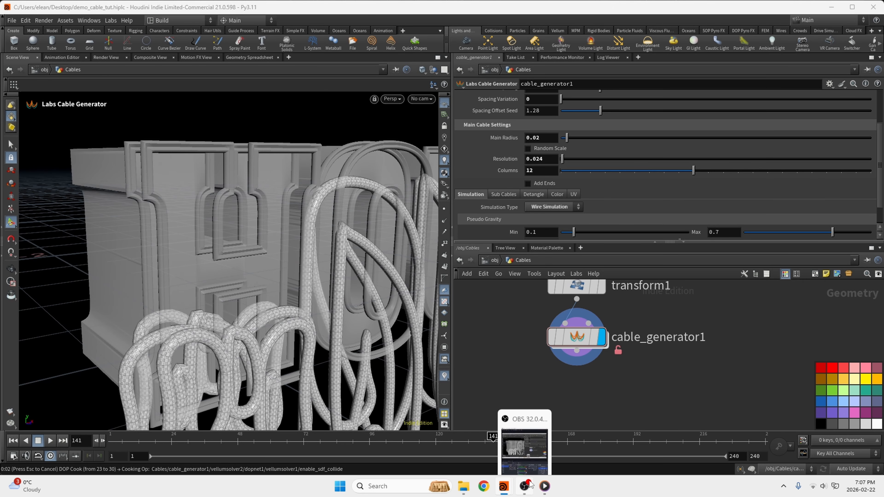
pyautogui.scroll(-3, 560, 208)
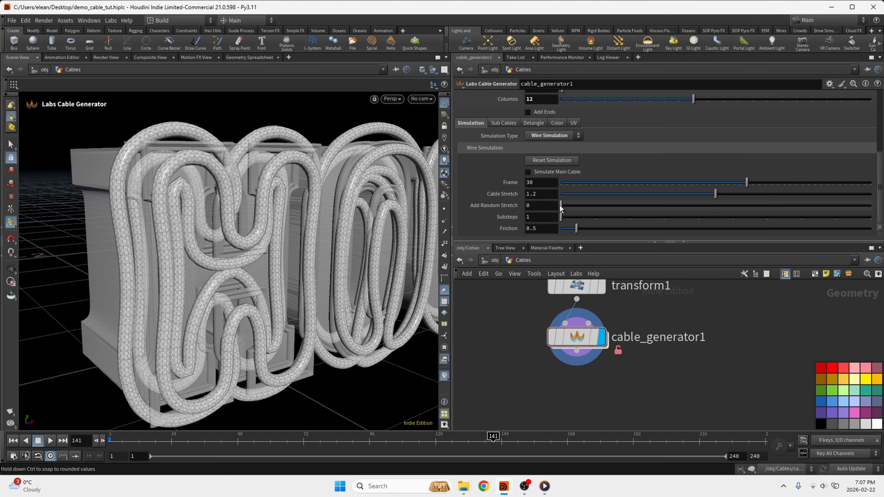
pyautogui.click(551, 161)
# - Set the simulation type to Pseudo Gravity with a minimum of 0 and a maximum of 1
pyautogui.click(553, 135)
pyautogui.click(552, 145)
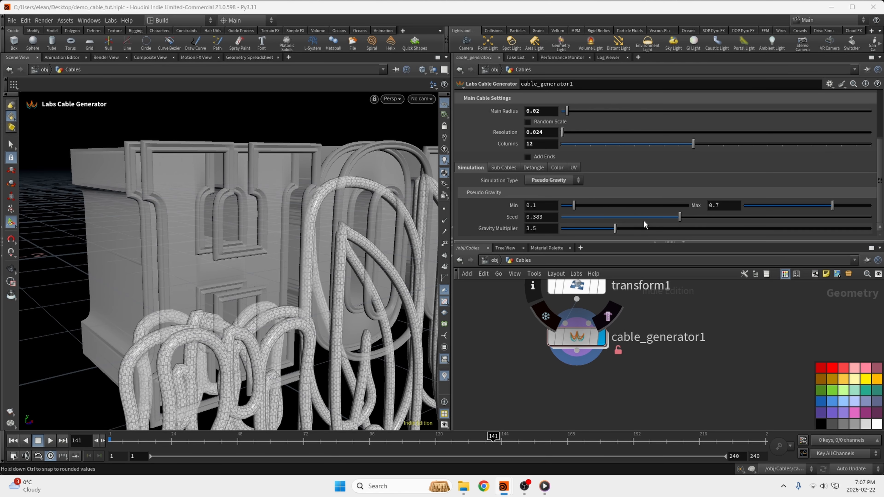
pyautogui.moveTo(574, 205); pyautogui.dragTo(524, 201)
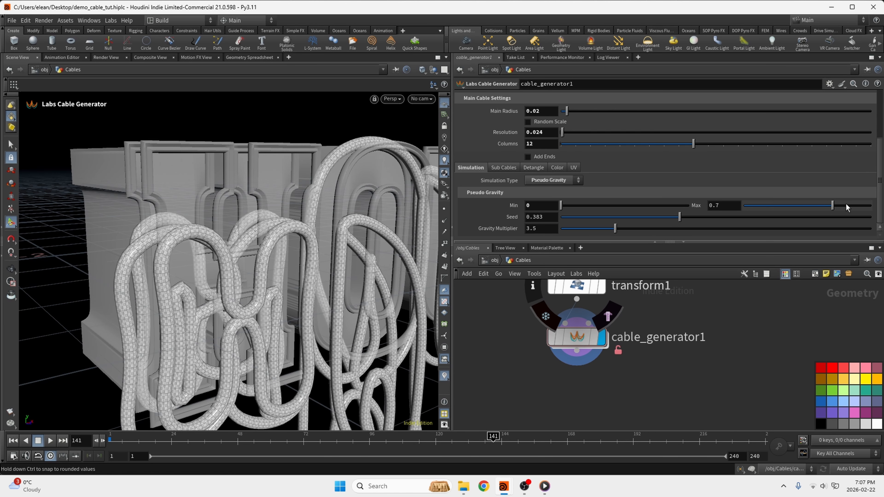
pyautogui.moveTo(846, 205); pyautogui.dragTo(871, 205)
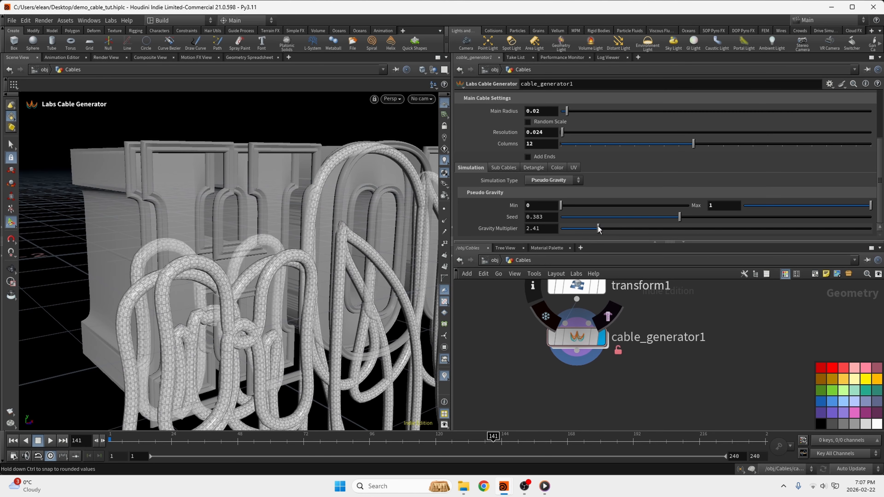
# - Set the Pseudo Gravity multiplier of the cables to 0.48
pyautogui.moveTo(598, 229); pyautogui.dragTo(569, 247)
pyautogui.keyDown('alt'); pyautogui.moveTo(171, 212); pyautogui.dragTo(60, 288, button='right'); pyautogui.keyUp('alt')
pyautogui.keyDown('alt'); pyautogui.moveTo(341, 223); pyautogui.dragTo(292, 222); pyautogui.keyUp('alt')
pyautogui.keyDown('alt'); pyautogui.moveTo(319, 203); pyautogui.dragTo(226, 206, button='middle'); pyautogui.keyUp('alt')
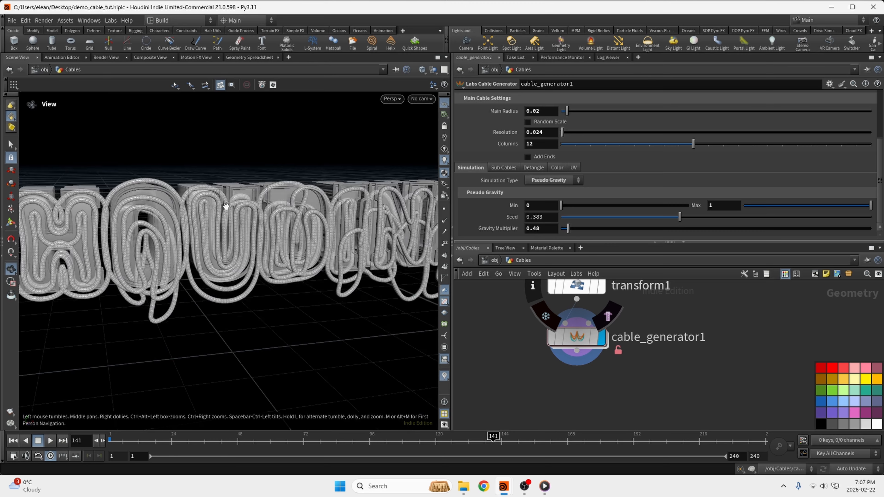
pyautogui.keyDown('alt'); pyautogui.moveTo(226, 206); pyautogui.dragTo(219, 207, button='middle'); pyautogui.keyUp('alt')
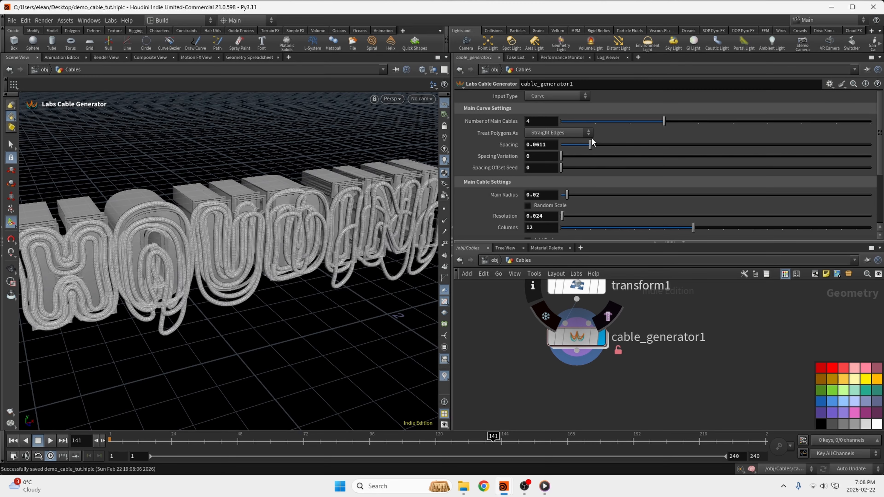
# - Set the cables' spacing to 0.033, the main radius to 0.012 and the number of main cables to 6
pyautogui.moveTo(592, 139); pyautogui.dragTo(573, 144)
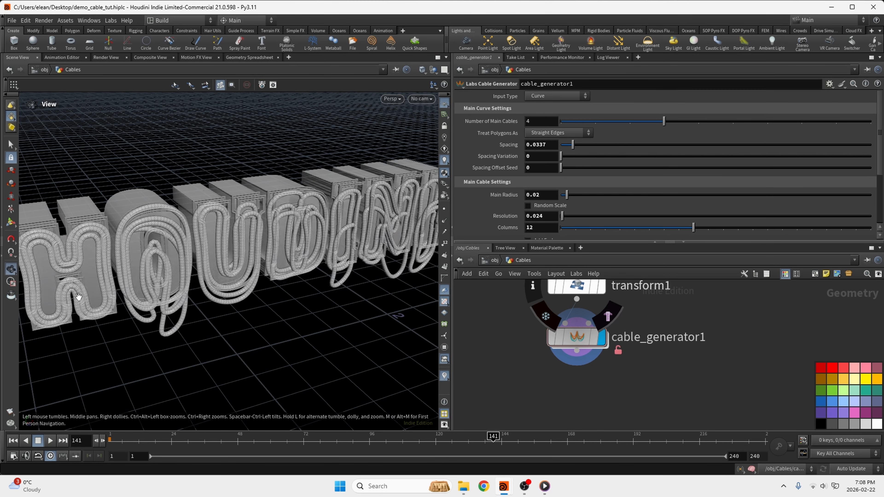
pyautogui.keyDown('alt'); pyautogui.moveTo(79, 297); pyautogui.dragTo(153, 243, button='right'); pyautogui.keyUp('alt')
pyautogui.keyDown('alt'); pyautogui.moveTo(153, 241); pyautogui.dragTo(295, 192); pyautogui.keyUp('alt')
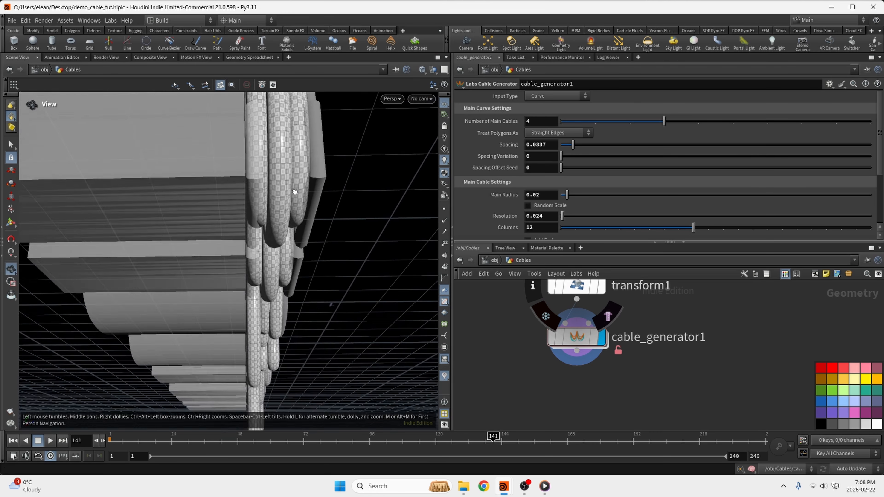
pyautogui.press('BackSpace')
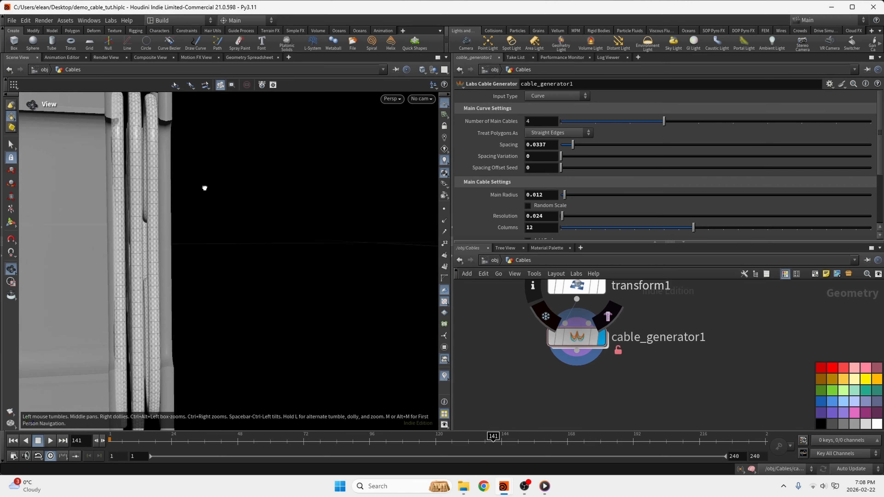
pyautogui.keyDown('alt'); pyautogui.moveTo(204, 189); pyautogui.dragTo(203, 185); pyautogui.keyUp('alt')
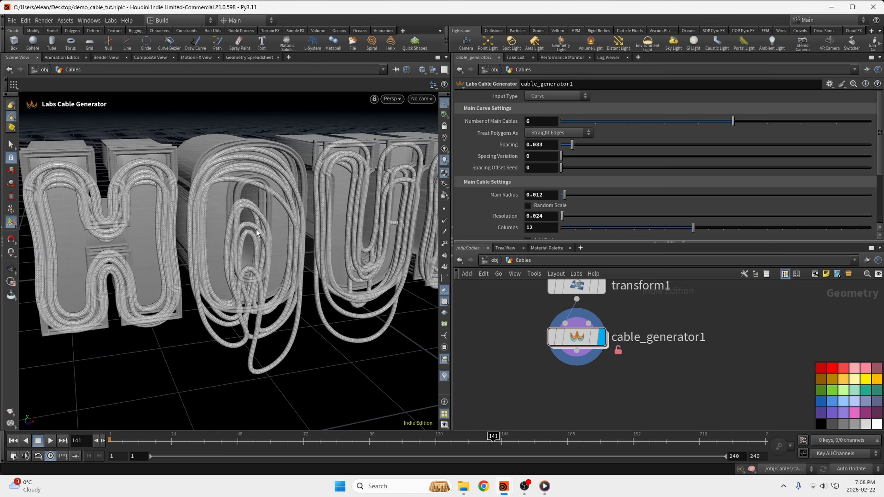
pyautogui.press('Escape')
pyautogui.moveTo(256, 229); pyautogui.dragTo(249, 258)
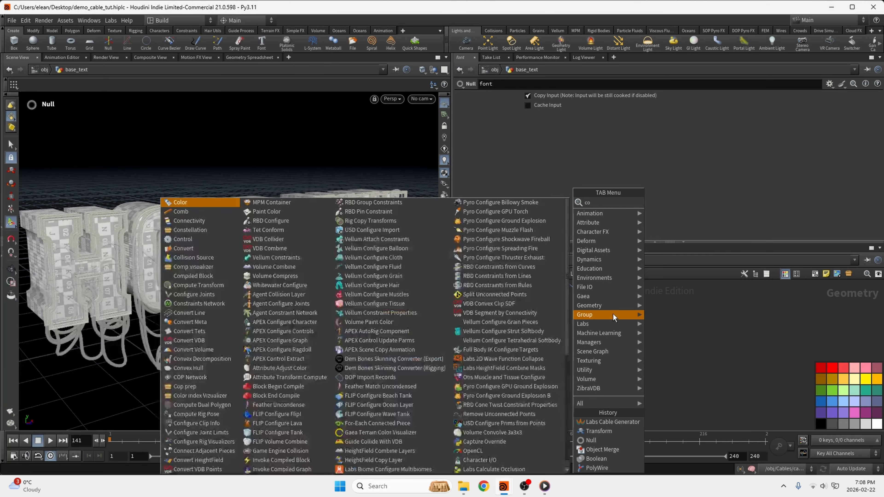
# - Add a Color node below merge2 in the base_text network and display its result
pyautogui.write('color')
pyautogui.click(685, 203)
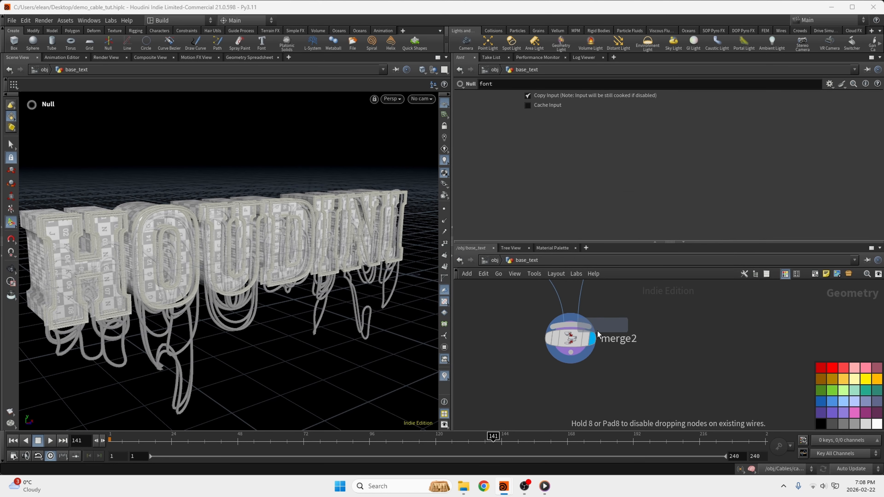
pyautogui.click(575, 404)
pyautogui.click(601, 407)
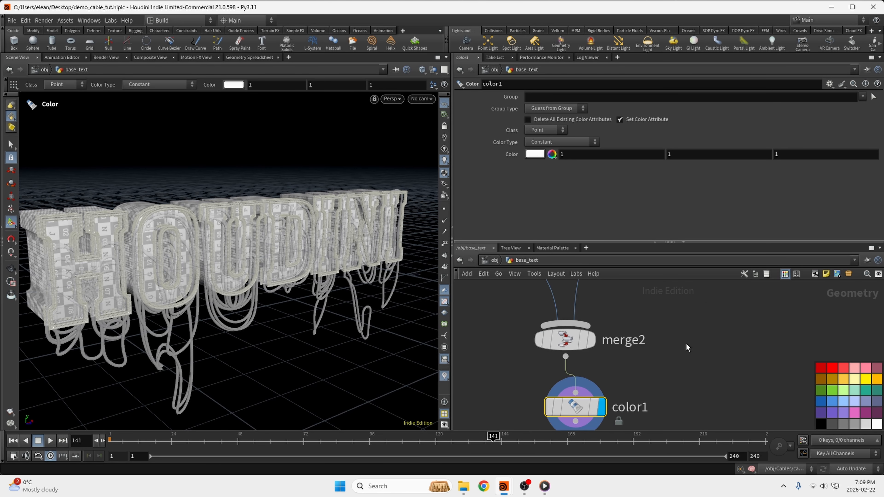
# - Set the Color node's constant color to pure red (1, 0, 0)
pyautogui.click(533, 155)
pyautogui.click(711, 136)
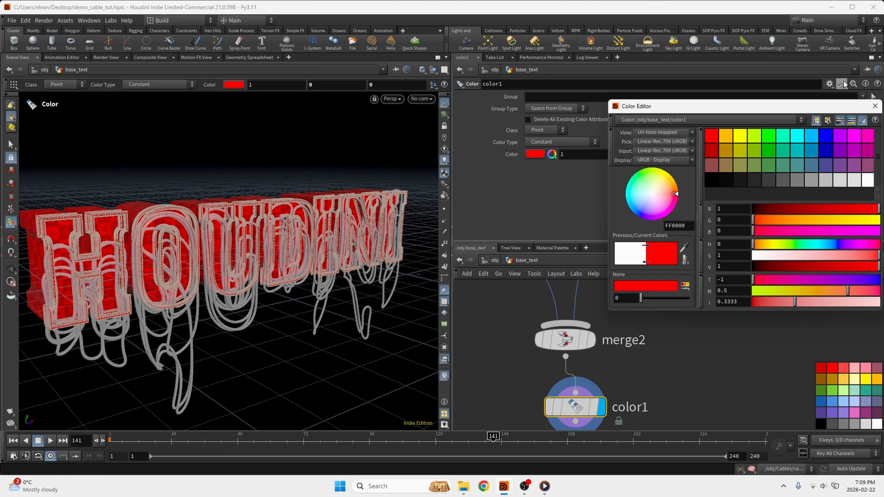
pyautogui.click(874, 106)
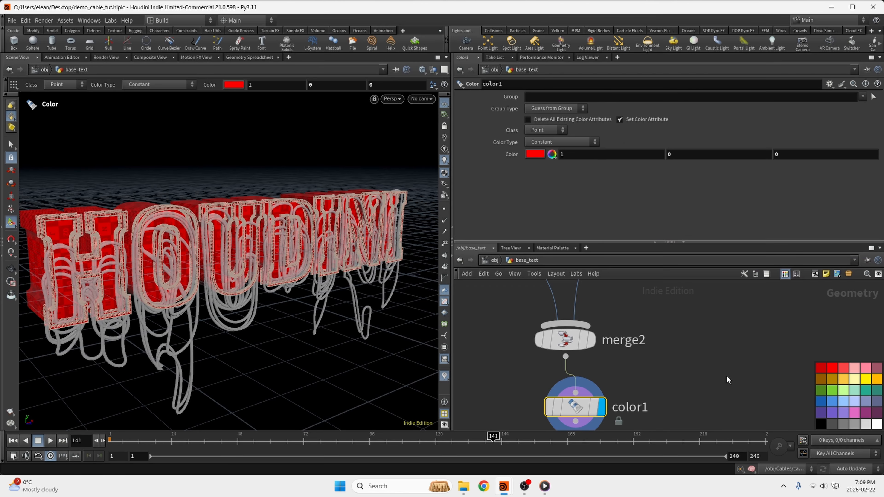
# - Return to the Cables network and save the scene
pyautogui.click(495, 261)
pyautogui.doubleClick(584, 380)
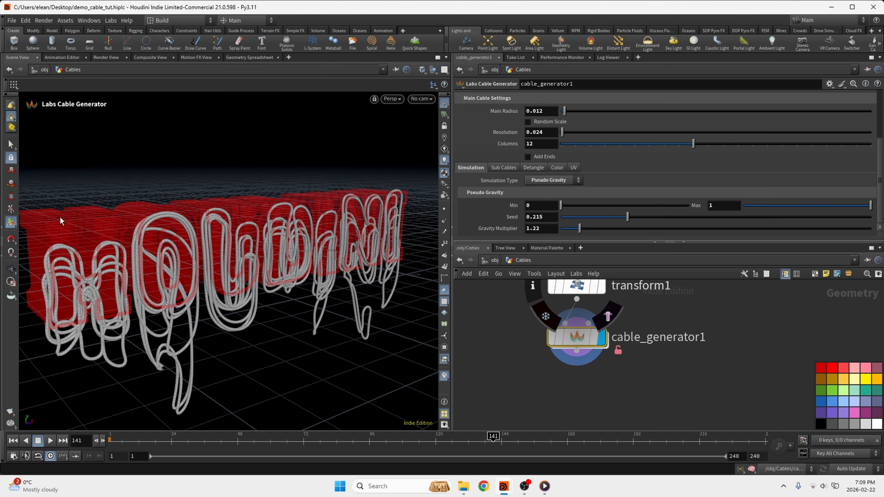
pyautogui.hotkey('ctrl', 's')
# - Show all objects fully in the viewport so the text and cables are displayed together
pyautogui.click(433, 70)
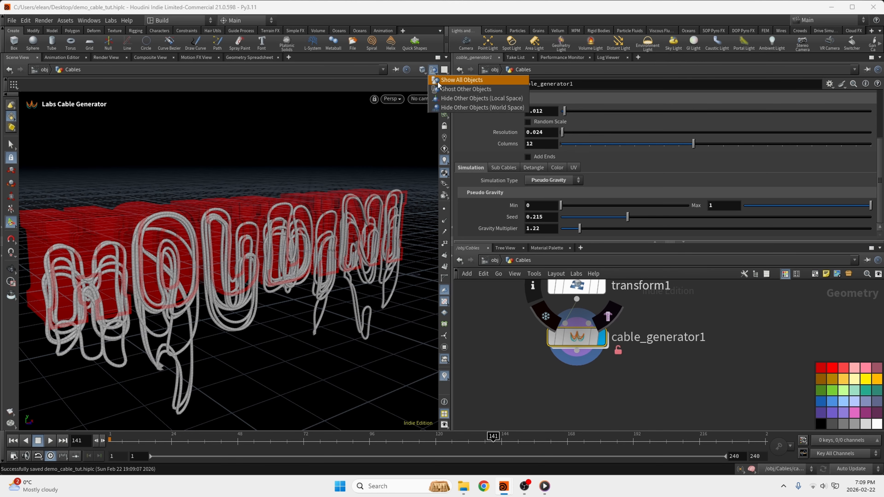
pyautogui.click(437, 80)
pyautogui.keyDown('alt'); pyautogui.moveTo(106, 298); pyautogui.dragTo(152, 285, button='middle'); pyautogui.keyUp('alt')
pyautogui.scroll(2, 152, 284)
pyautogui.keyDown('alt'); pyautogui.moveTo(152, 285); pyautogui.dragTo(167, 240); pyautogui.keyUp('alt')
# - Enable sub cables on the cable generator with a sub radius of 0.0049 and a resolution of 0.48
pyautogui.click(505, 168)
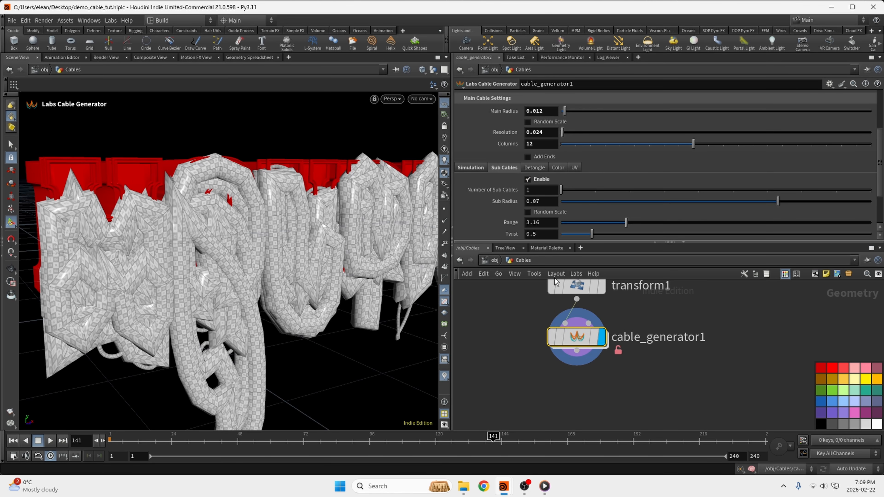
pyautogui.click(576, 205)
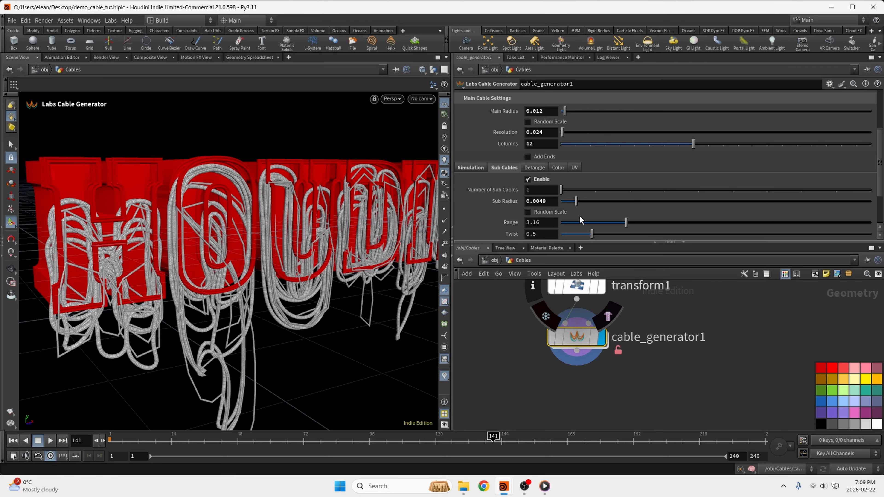
pyautogui.scroll(-3, 596, 134)
pyautogui.click(571, 189)
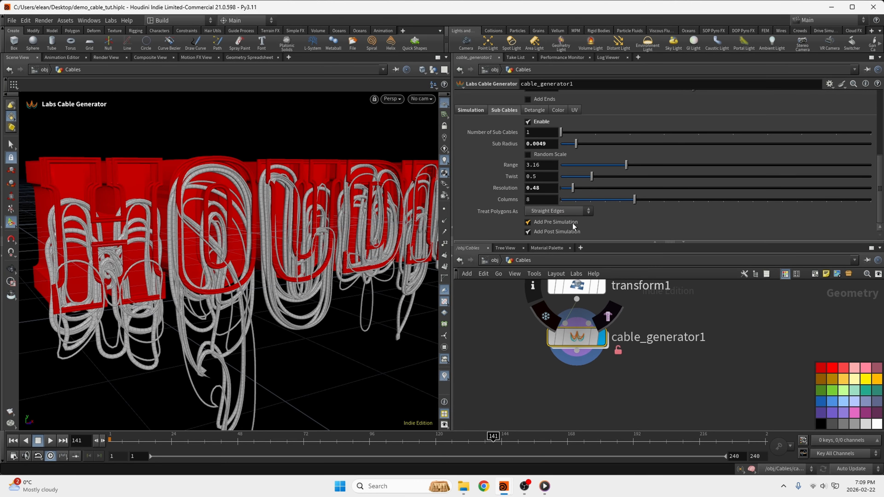
# - Treat sub cable polygons as Subdivision Curves, with 2 sub cables, random scale, range 1.47, twist 0.862 and resolution 0.38
pyautogui.click(558, 211)
pyautogui.click(545, 235)
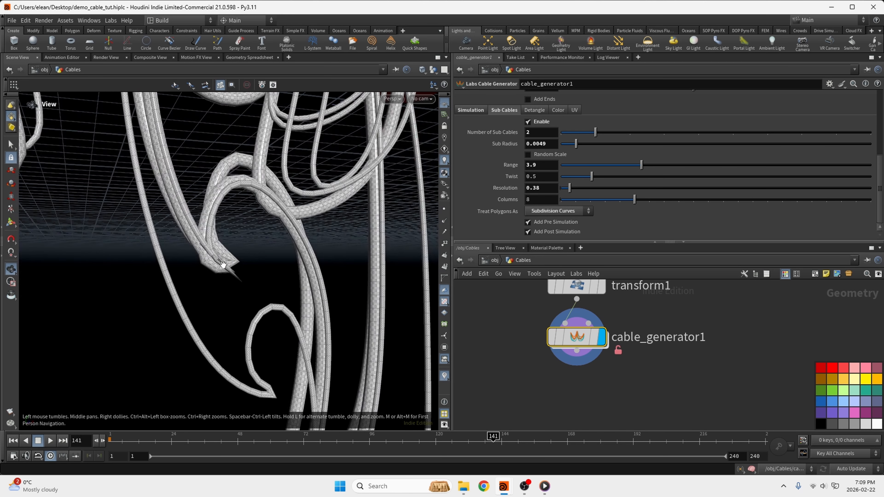
pyautogui.scroll(3, 239, 289)
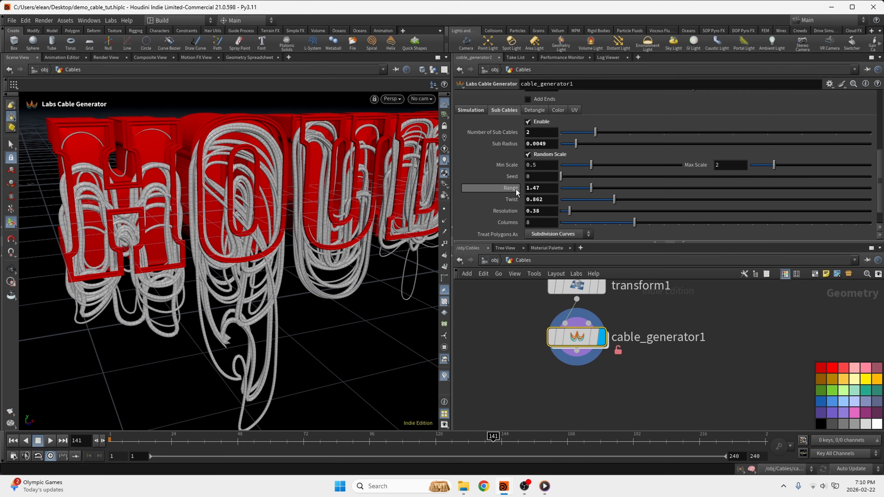
# - Set the resolution of the main cables to 0.05
pyautogui.click(475, 110)
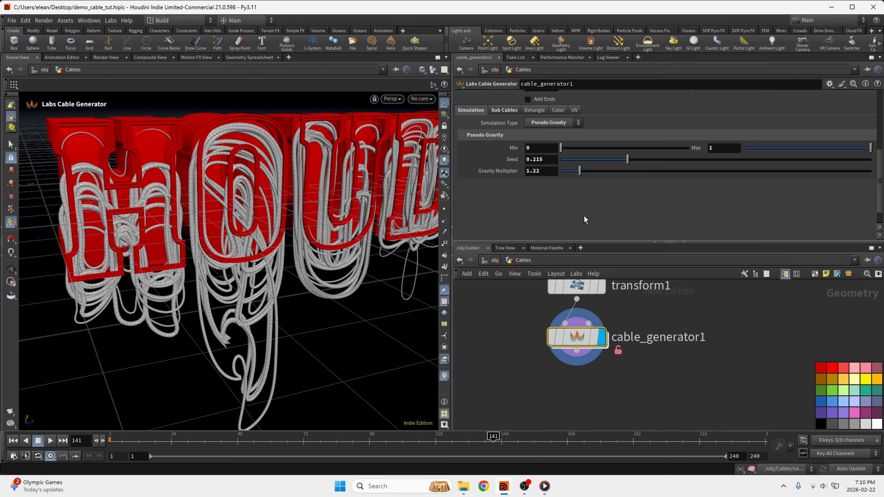
pyautogui.scroll(5, 549, 156)
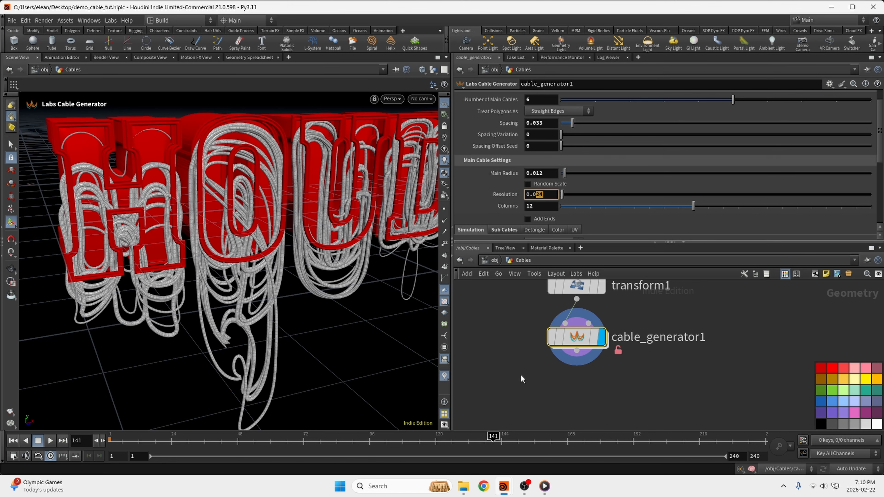
pyautogui.write('3')
pyautogui.press('Return')
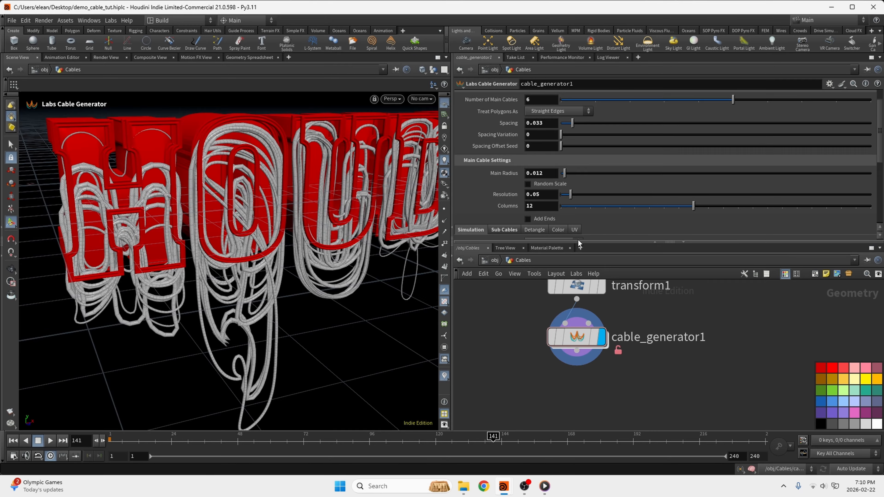
# - Enable detangling with collision clipping resolved for the sub cables only, and inspect the cables up close
pyautogui.scroll(-3, 556, 194)
pyautogui.click(534, 168)
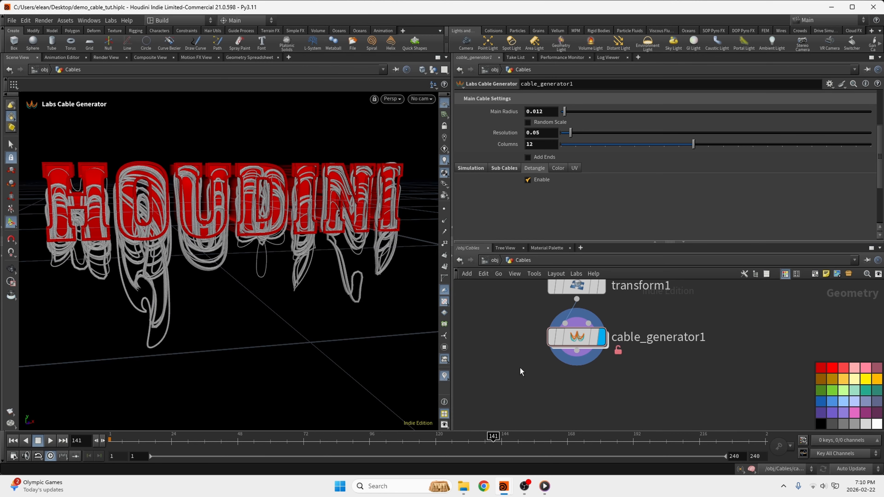
pyautogui.keyDown('alt'); pyautogui.scroll(7, 122, 228); pyautogui.keyUp('alt')
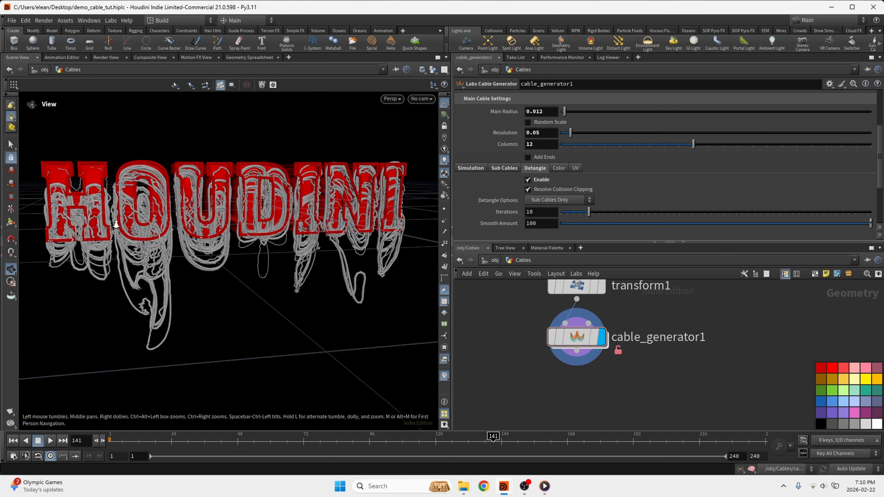
pyautogui.keyDown('alt'); pyautogui.moveTo(127, 227); pyautogui.dragTo(154, 215); pyautogui.keyUp('alt')
pyautogui.keyDown('alt'); pyautogui.moveTo(154, 216); pyautogui.dragTo(240, 205, button='middle'); pyautogui.keyUp('alt')
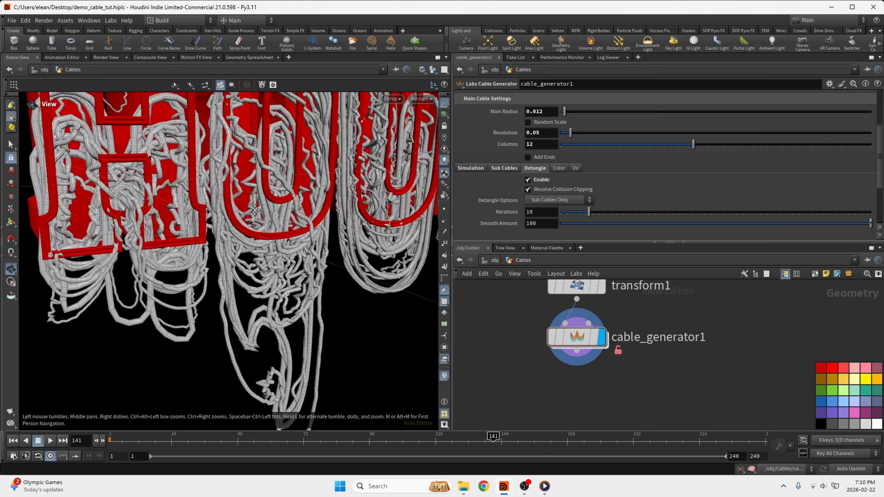
pyautogui.keyDown('alt'); pyautogui.moveTo(240, 205); pyautogui.dragTo(256, 193); pyautogui.keyUp('alt')
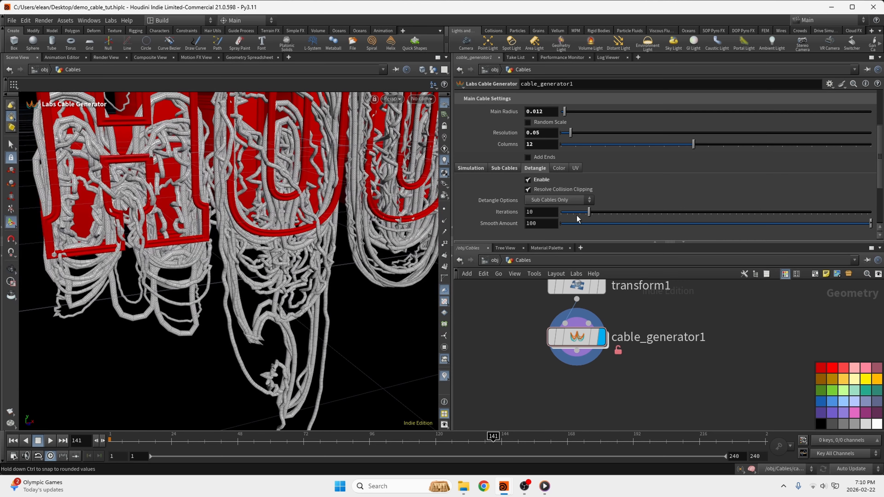
# - Set the detangle iterations to 27 and the smooth amount to 7.8
pyautogui.moveTo(588, 212); pyautogui.dragTo(643, 213)
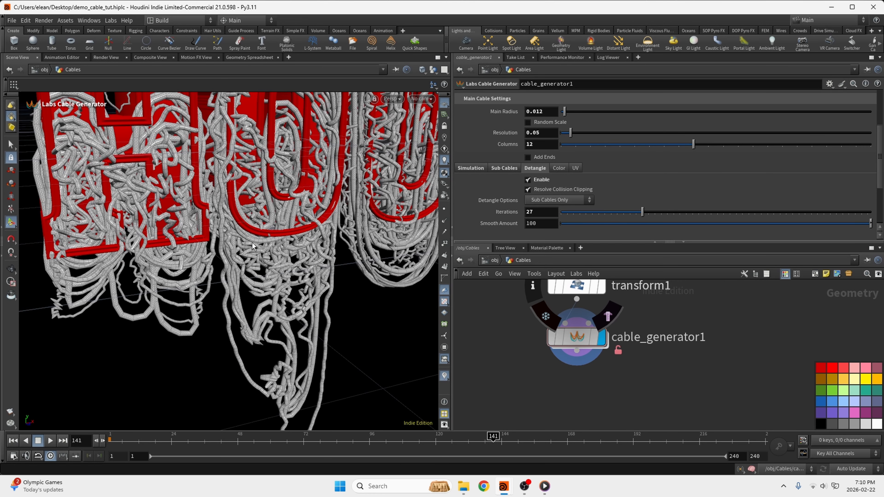
pyautogui.keyDown('alt'); pyautogui.moveTo(211, 261); pyautogui.dragTo(270, 253, button='right'); pyautogui.keyUp('alt')
pyautogui.keyDown('alt'); pyautogui.moveTo(270, 253); pyautogui.dragTo(293, 247); pyautogui.keyUp('alt')
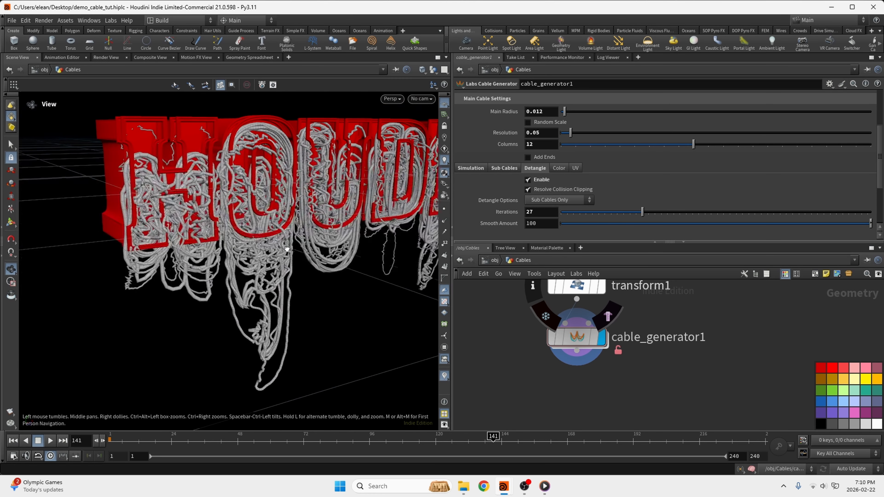
pyautogui.keyDown('alt'); pyautogui.moveTo(292, 247); pyautogui.dragTo(204, 188, button='right'); pyautogui.keyUp('alt')
pyautogui.keyDown('alt'); pyautogui.moveTo(204, 188); pyautogui.dragTo(223, 172); pyautogui.keyUp('alt')
pyautogui.keyDown('alt'); pyautogui.moveTo(223, 171); pyautogui.dragTo(129, 205, button='middle'); pyautogui.keyUp('alt')
pyautogui.click(609, 227)
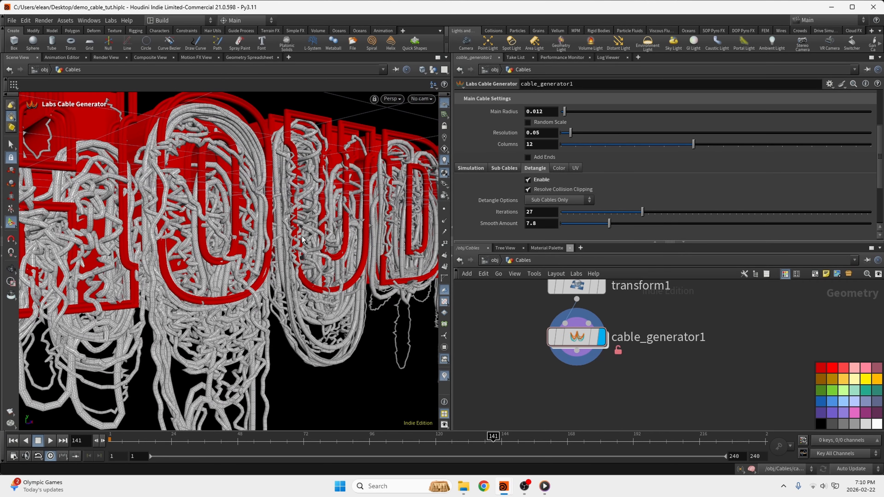
pyautogui.keyDown('alt'); pyautogui.moveTo(301, 239); pyautogui.dragTo(286, 208, button='right'); pyautogui.keyUp('alt')
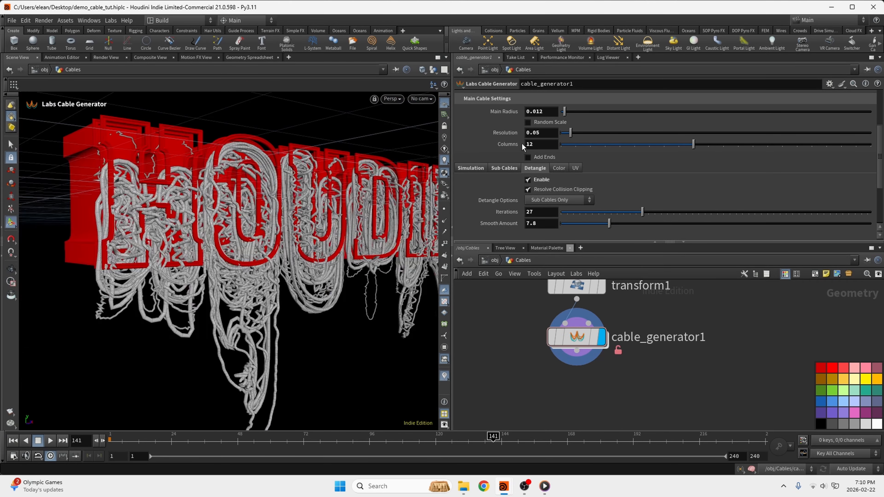
# - Reduce the number of main cables to 3 and inspect the detangled cables around the letters
pyautogui.click(506, 167)
pyautogui.keyDown('alt'); pyautogui.moveTo(240, 210); pyautogui.dragTo(265, 259); pyautogui.keyUp('alt')
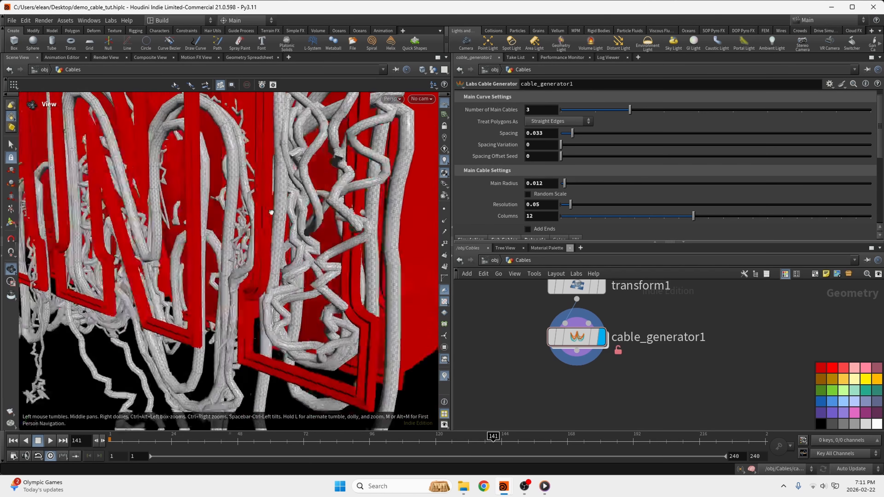
pyautogui.keyDown('alt'); pyautogui.moveTo(264, 259); pyautogui.dragTo(180, 297, button='right'); pyautogui.keyUp('alt')
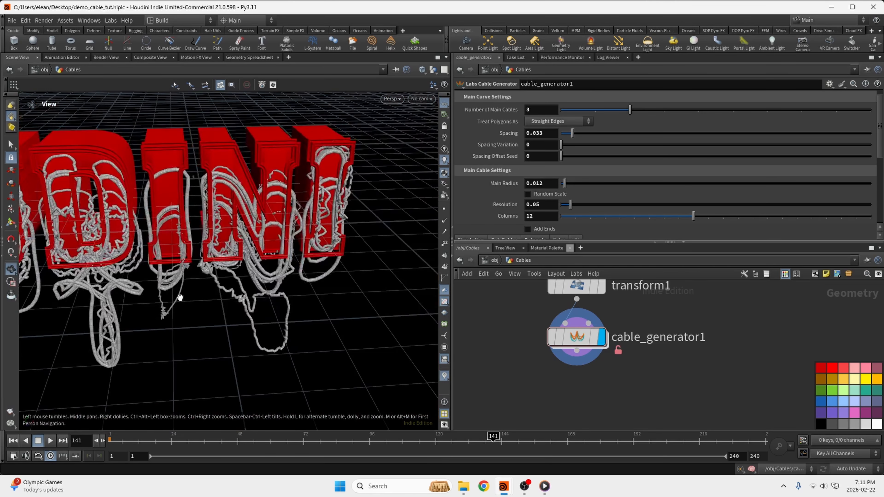
pyautogui.keyDown('alt'); pyautogui.moveTo(180, 298); pyautogui.dragTo(328, 233, button='middle'); pyautogui.keyUp('alt')
pyautogui.keyDown('alt'); pyautogui.moveTo(327, 233); pyautogui.dragTo(342, 177); pyautogui.keyUp('alt')
pyautogui.keyDown('alt'); pyautogui.moveTo(343, 177); pyautogui.dragTo(335, 128, button='right'); pyautogui.keyUp('alt')
pyautogui.keyDown('alt'); pyautogui.moveTo(282, 196); pyautogui.dragTo(248, 209); pyautogui.keyUp('alt')
pyautogui.scroll(1, 521, 136)
pyautogui.scroll(-3, 520, 149)
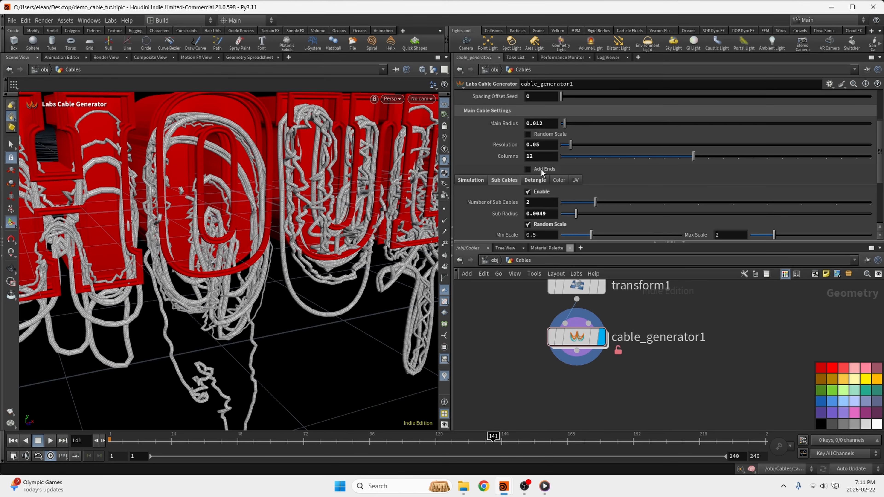
# - Try detangling Main and Sub Cables together, and pick a different detangle option
pyautogui.click(535, 180)
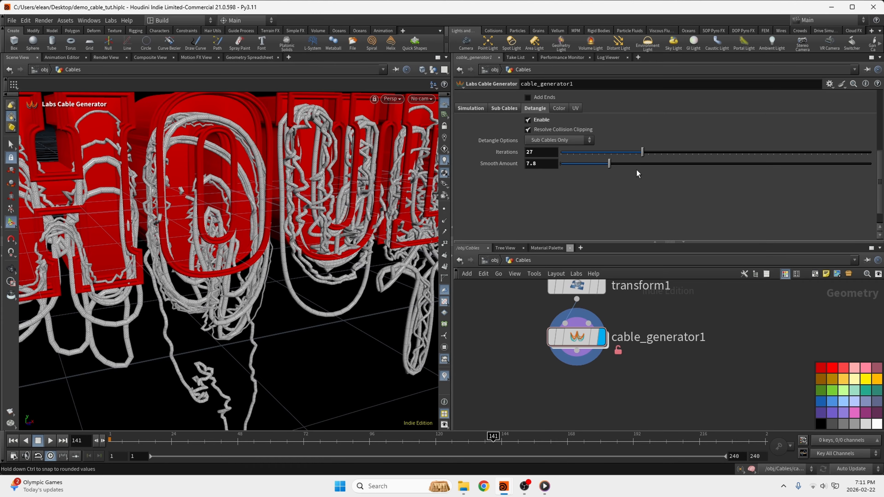
pyautogui.click(577, 141)
pyautogui.click(577, 150)
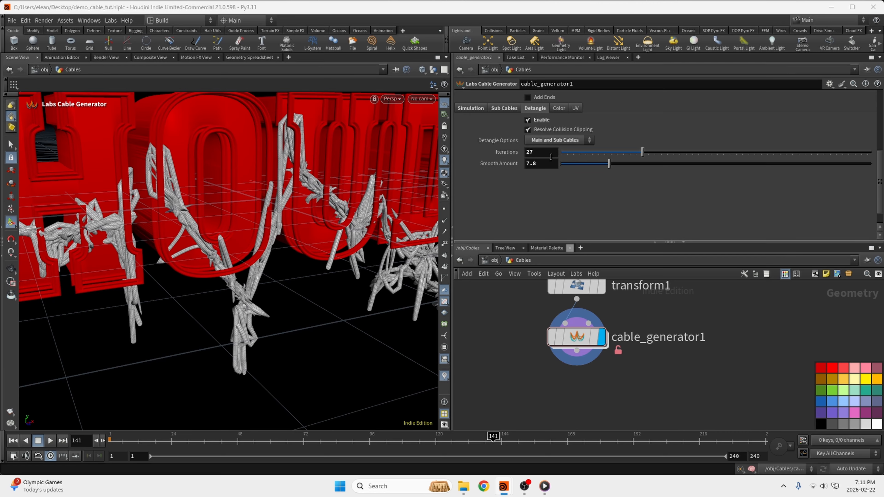
pyautogui.click(577, 140)
pyautogui.click(559, 156)
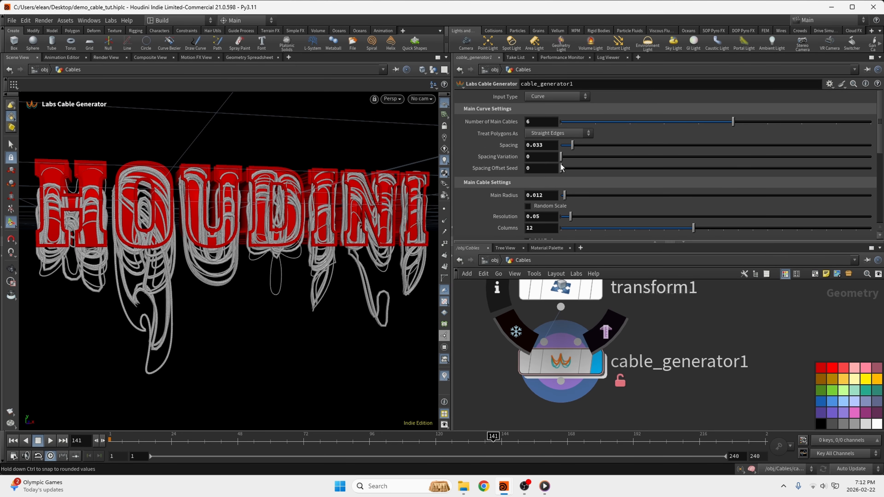
# - Set the main curves' polygon treatment to Subdivision Curves
pyautogui.click(558, 134)
pyautogui.click(557, 151)
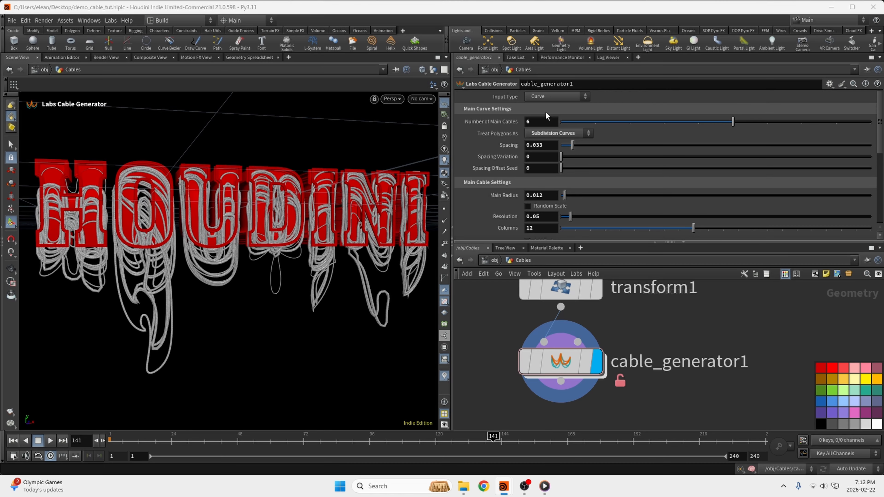
pyautogui.scroll(-3, 522, 195)
pyautogui.click(470, 168)
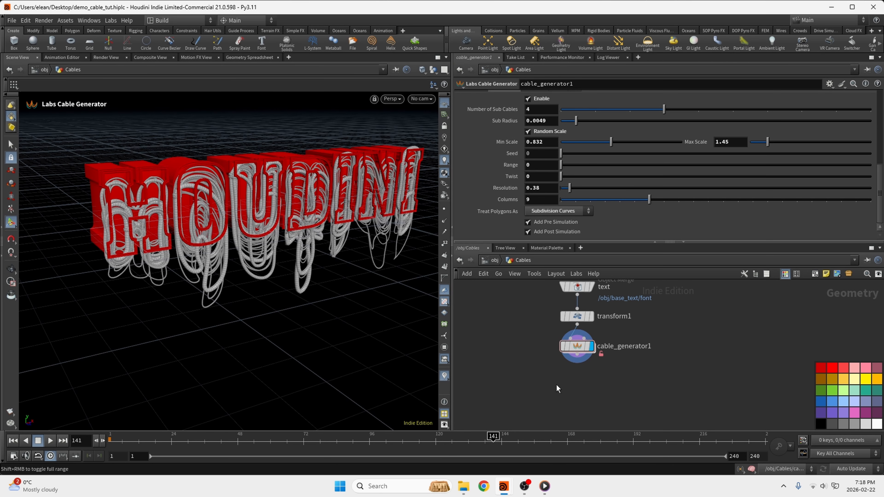
# - Add a Null node below cable_generator1 and wire the generator's output into it
pyautogui.scroll(2, 578, 389)
pyautogui.press('Tab')
pyautogui.write('nu')
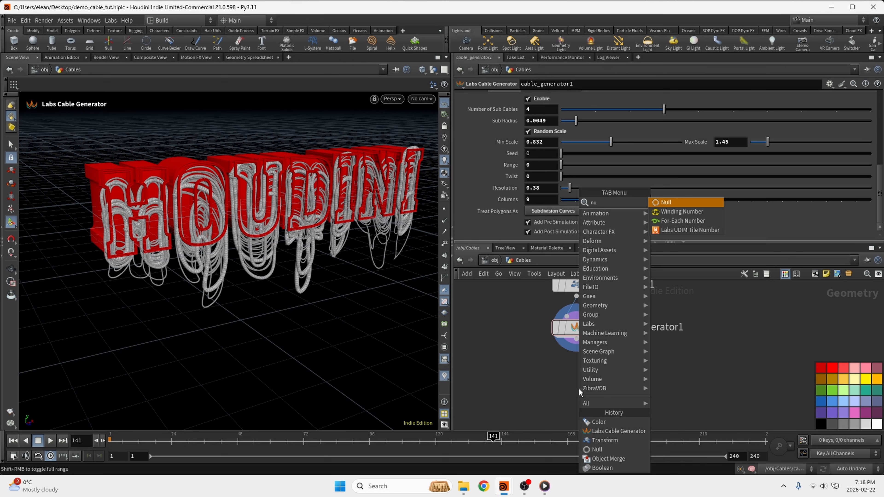
pyautogui.click(675, 203)
pyautogui.click(578, 383)
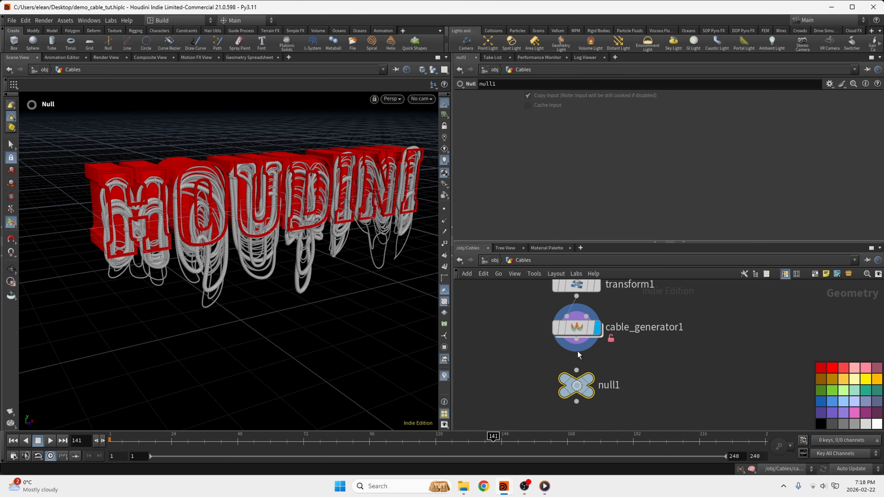
pyautogui.moveTo(576, 339); pyautogui.dragTo(576, 370)
# - Rename the new Null node as Out_Cables_Base
pyautogui.click(615, 385)
pyautogui.moveTo(631, 385); pyautogui.dragTo(270, 308)
pyautogui.write('O')
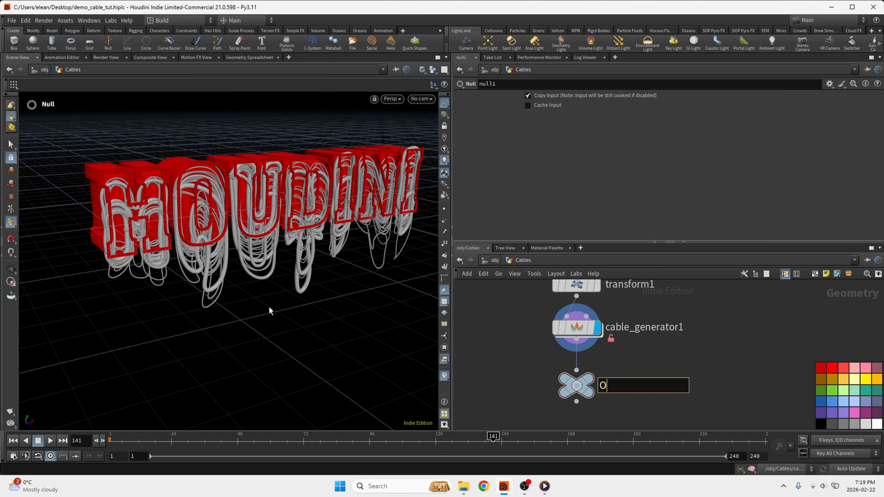
pyautogui.write('ut_')
# - Go inside the cable_generator1 network and bring up its attribcopy3 node
pyautogui.click(576, 330)
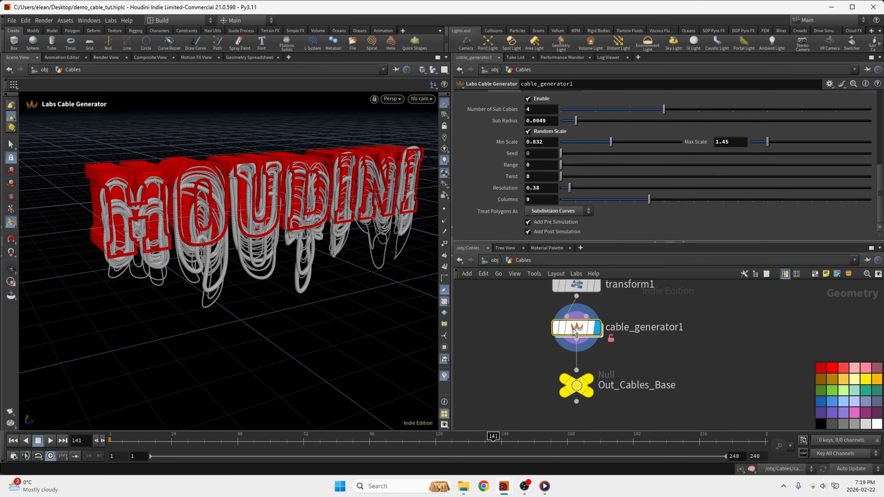
pyautogui.scroll(-10, 556, 400)
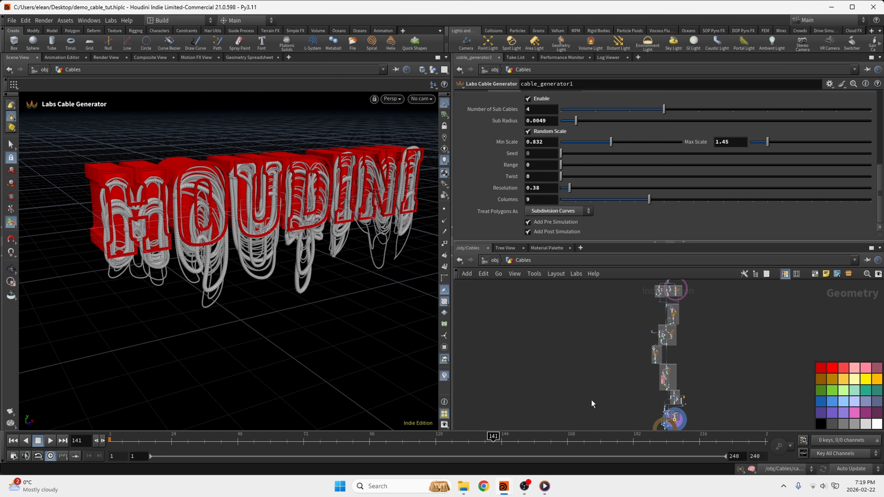
pyautogui.doubleClick(674, 418)
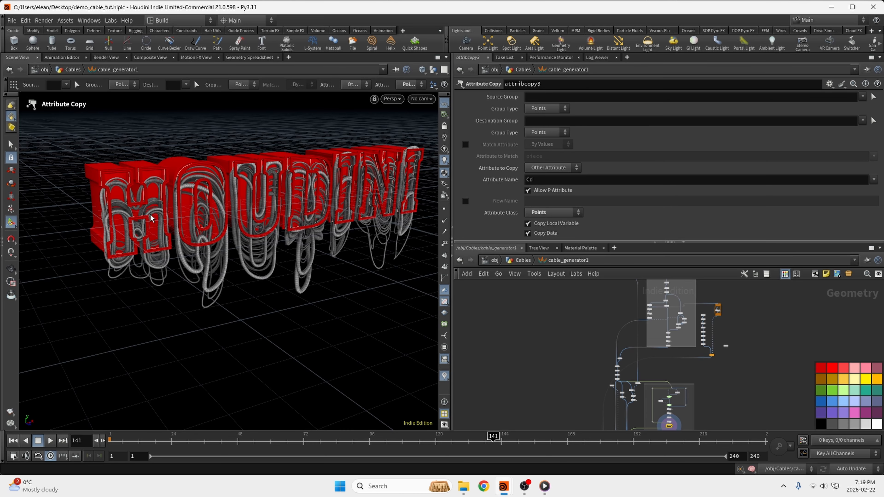
# - Inspect the cables around the H, O and U letters up close and save the scene
pyautogui.keyDown('alt'); pyautogui.moveTo(178, 230); pyautogui.dragTo(262, 192, button='right'); pyautogui.keyUp('alt')
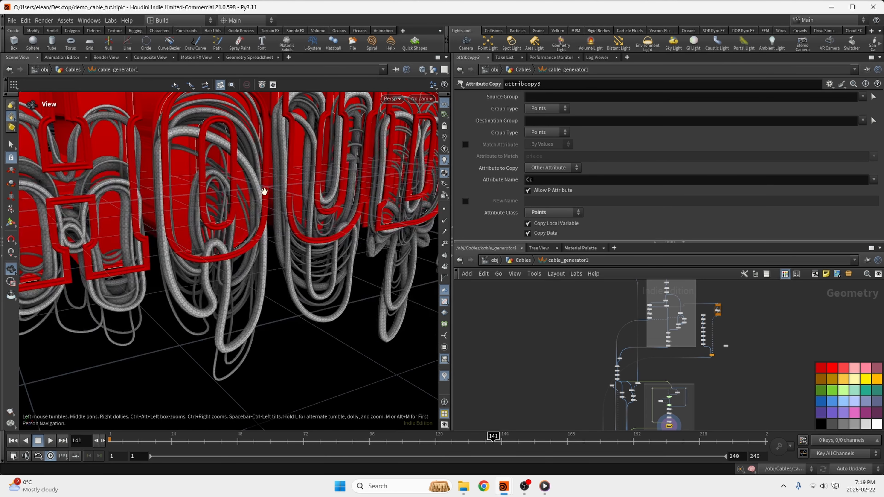
pyautogui.keyDown('alt'); pyautogui.moveTo(262, 191); pyautogui.dragTo(245, 192); pyautogui.keyUp('alt')
pyautogui.keyDown('alt'); pyautogui.moveTo(226, 246); pyautogui.dragTo(278, 266, button='middle'); pyautogui.keyUp('alt')
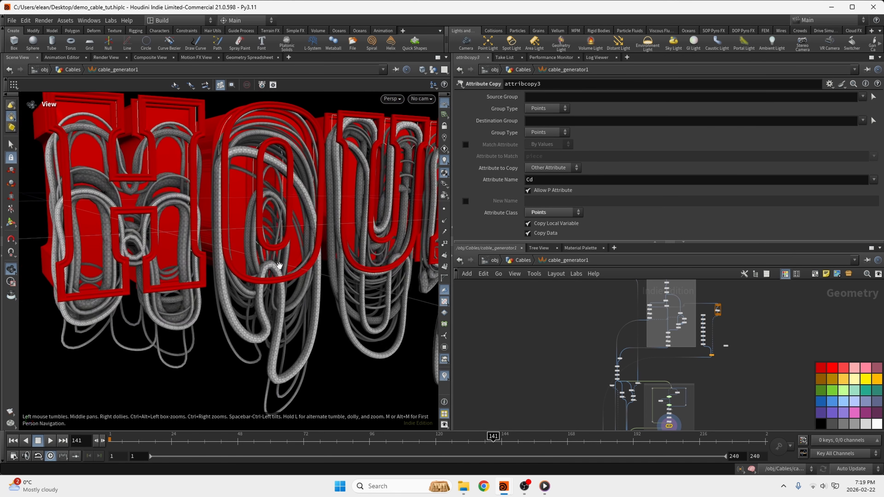
pyautogui.keyDown('alt'); pyautogui.moveTo(278, 266); pyautogui.dragTo(255, 270); pyautogui.keyUp('alt')
pyautogui.moveTo(325, 278)
pyautogui.mouseDown()
pyautogui.moveTo(263, 211)
pyautogui.moveTo(223, 192)
pyautogui.moveTo(143, 229)
pyautogui.moveTo(292, 241)
pyautogui.moveTo(322, 277)
pyautogui.mouseUp()
pyautogui.hotkey('ctrl', 's')
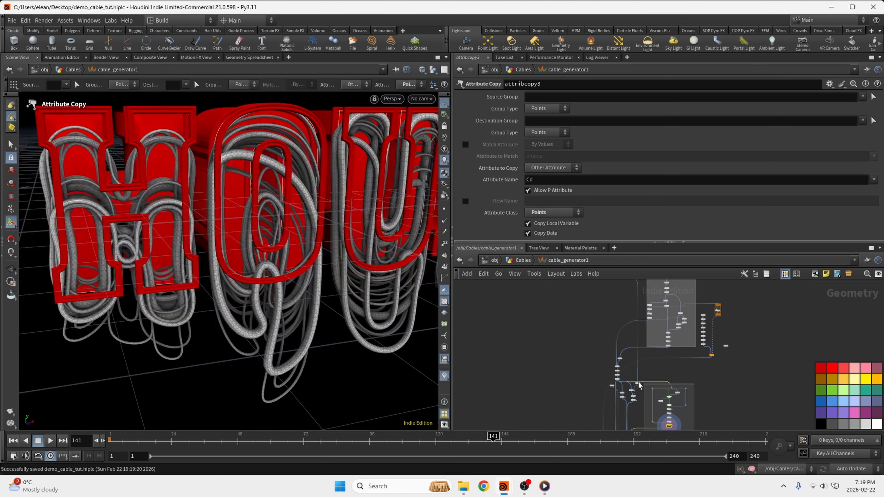
# - Find the sweep1 node in the generator's internal network and display its result
pyautogui.scroll(1, 745, 378)
pyautogui.scroll(5, 715, 349)
pyautogui.moveTo(715, 332)
pyautogui.scroll(-8, 713, 328)
pyautogui.click(649, 290)
pyautogui.scroll(-3, 622, 322)
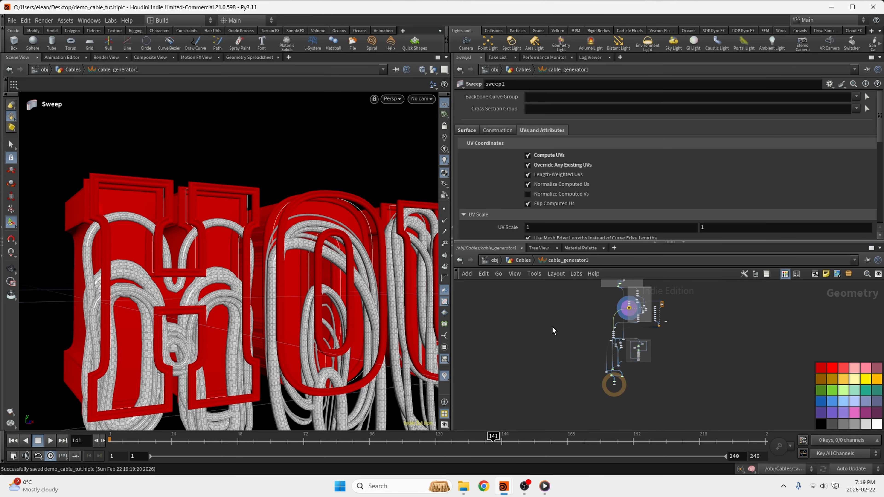
# - Select the group of nodes downstream of sweep1 and move it down to free space in the network
pyautogui.moveTo(553, 323); pyautogui.dragTo(653, 413)
pyautogui.scroll(3, 621, 336)
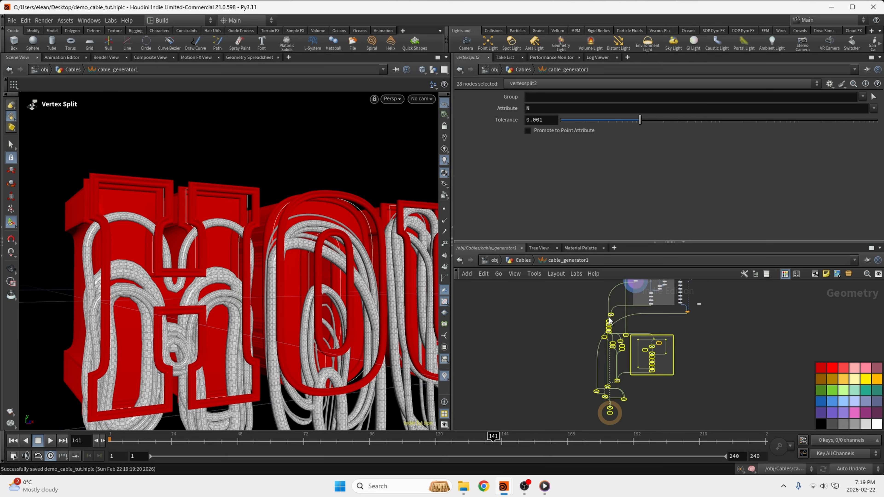
pyautogui.moveTo(610, 316); pyautogui.dragTo(619, 348)
pyautogui.scroll(5, 669, 341)
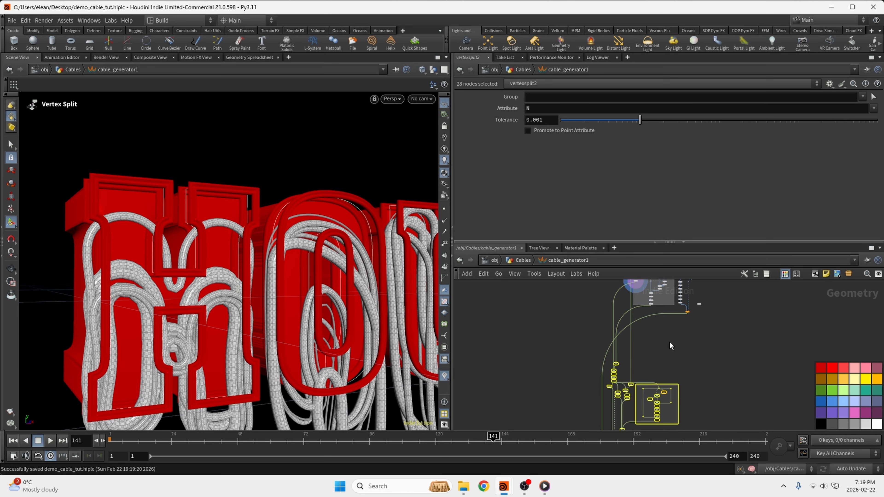
pyautogui.scroll(-5, 675, 338)
pyautogui.scroll(4, 692, 367)
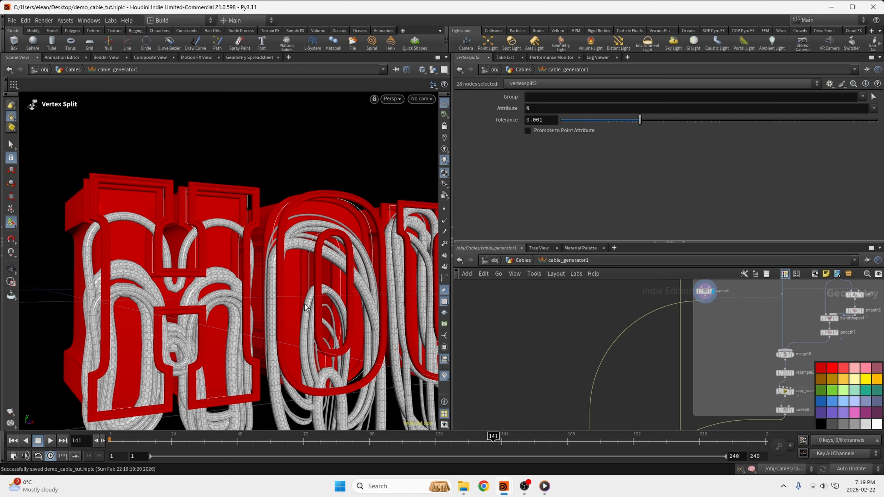
# - Compare the results of resample6 and sweep1 on the whole text, and leave copy_scale2 selected and displayed
pyautogui.keyDown('alt'); pyautogui.moveTo(308, 296); pyautogui.dragTo(158, 298, button='right'); pyautogui.keyUp('alt')
pyautogui.keyDown('alt'); pyautogui.moveTo(157, 298); pyautogui.dragTo(292, 307); pyautogui.keyUp('alt')
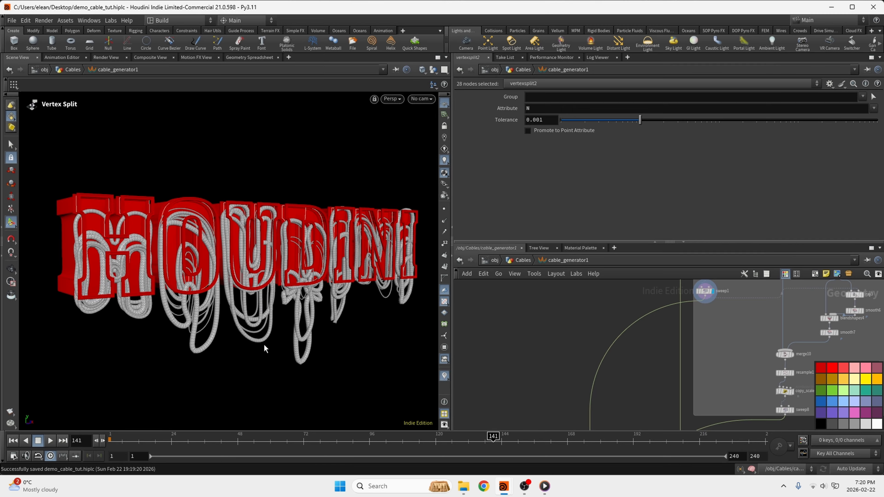
pyautogui.scroll(-3, 505, 317)
pyautogui.scroll(5, 592, 334)
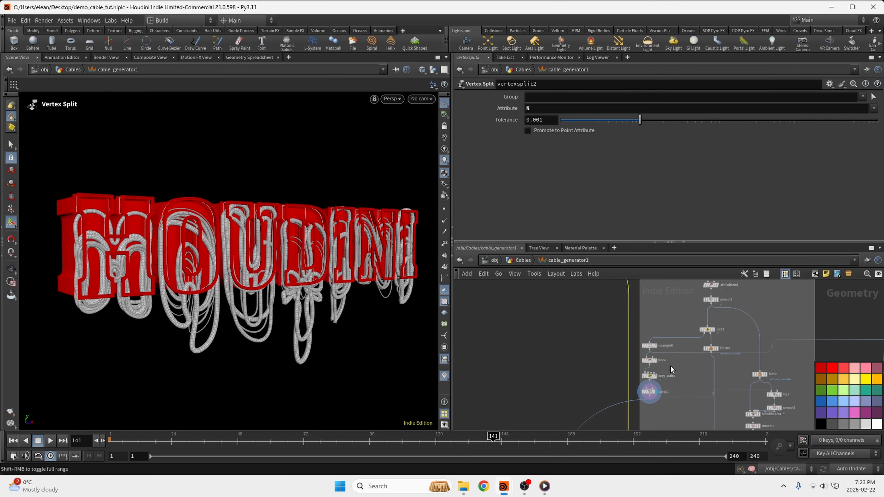
pyautogui.scroll(3, 572, 351)
pyautogui.moveTo(548, 336); pyautogui.dragTo(628, 379)
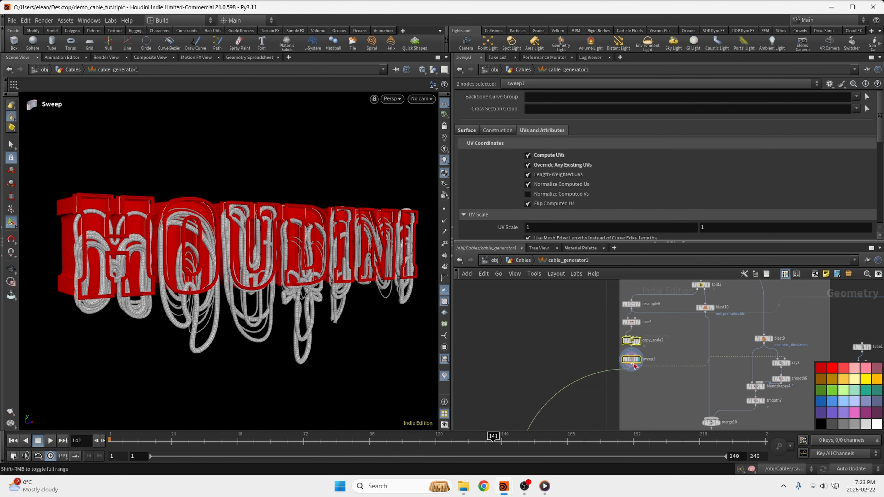
pyautogui.click(639, 342)
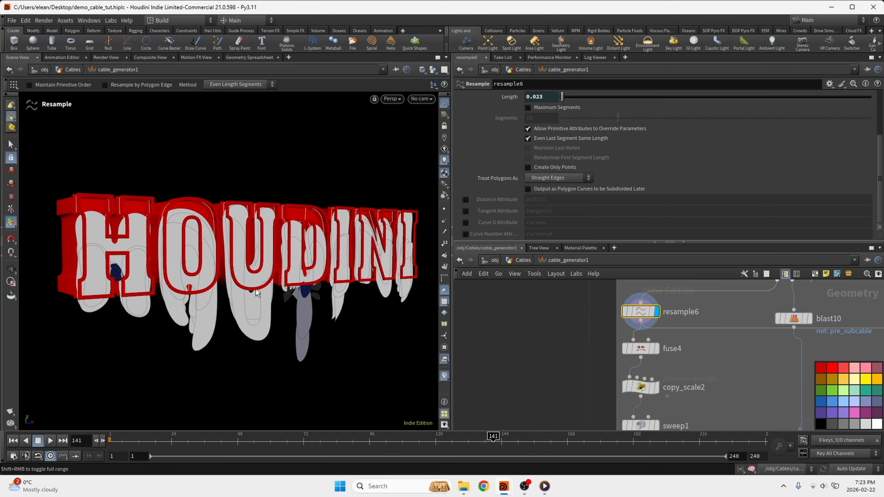
pyautogui.click(653, 425)
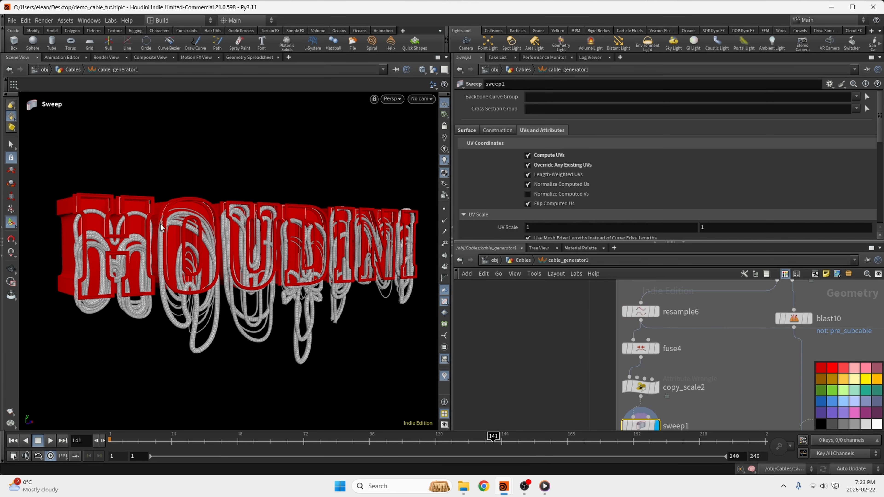
pyautogui.click(656, 387)
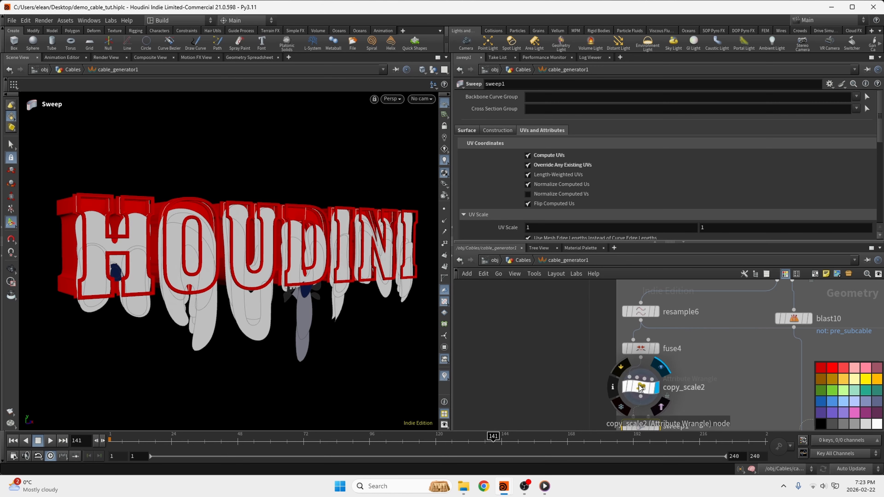
pyautogui.click(641, 387)
# - Move the sweep1 node down to open a gap below copy_scale2
pyautogui.scroll(-1, 643, 415)
pyautogui.moveTo(643, 418); pyautogui.dragTo(638, 353, button='middle')
pyautogui.moveTo(639, 362); pyautogui.dragTo(640, 429)
pyautogui.scroll(3, 652, 353)
pyautogui.scroll(-3, 626, 352)
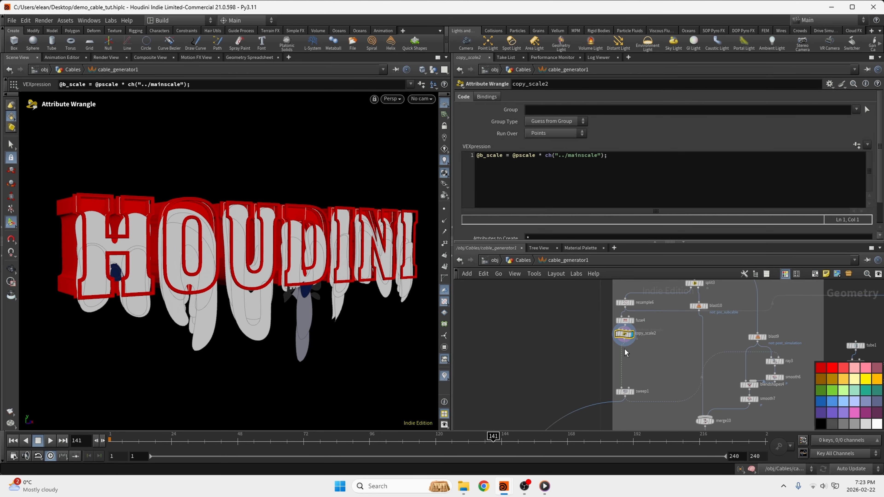
pyautogui.scroll(3, 630, 389)
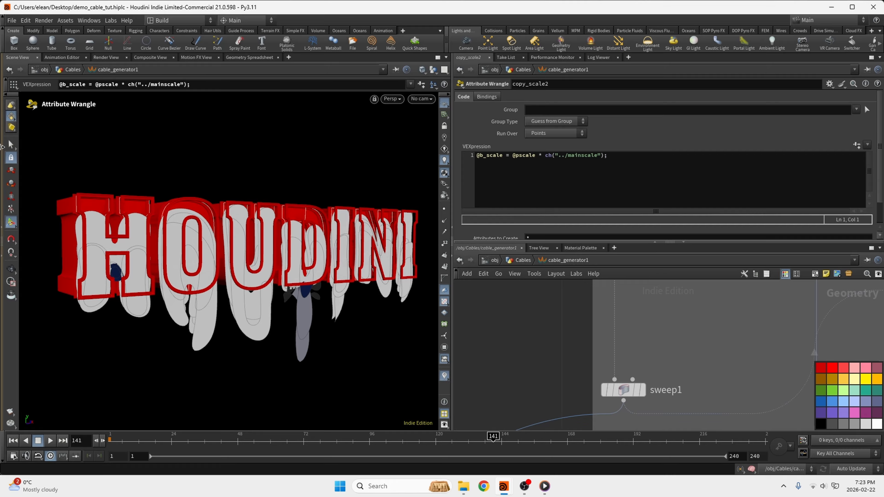
# - Select several cable curves across the H, O, U and D letters in the viewport and delete them with a Blast
pyautogui.click(10, 144)
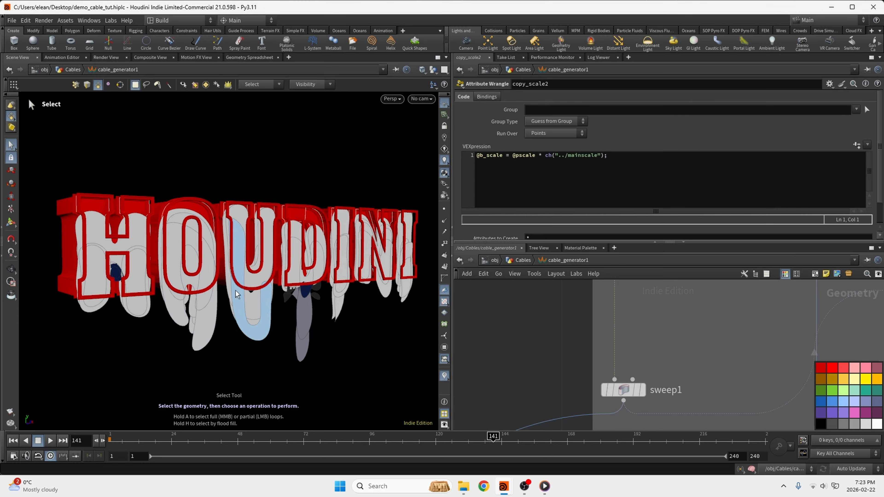
pyautogui.keyDown('alt'); pyautogui.moveTo(150, 360); pyautogui.dragTo(190, 318, button='right'); pyautogui.keyUp('alt')
pyautogui.keyDown('alt'); pyautogui.moveTo(189, 318); pyautogui.dragTo(266, 296, button='middle'); pyautogui.keyUp('alt')
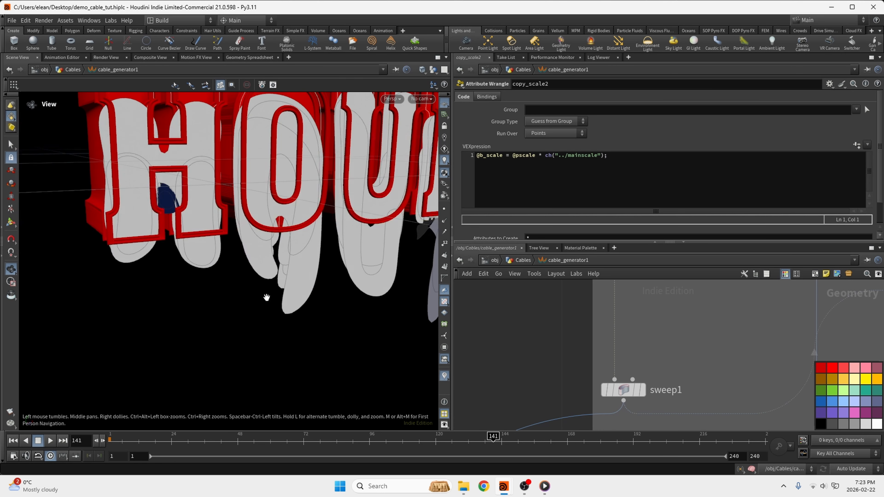
pyautogui.keyDown('alt'); pyautogui.moveTo(325, 234); pyautogui.dragTo(282, 251, button='middle'); pyautogui.keyUp('alt')
pyautogui.keyDown('alt'); pyautogui.moveTo(282, 251); pyautogui.dragTo(262, 243); pyautogui.keyUp('alt')
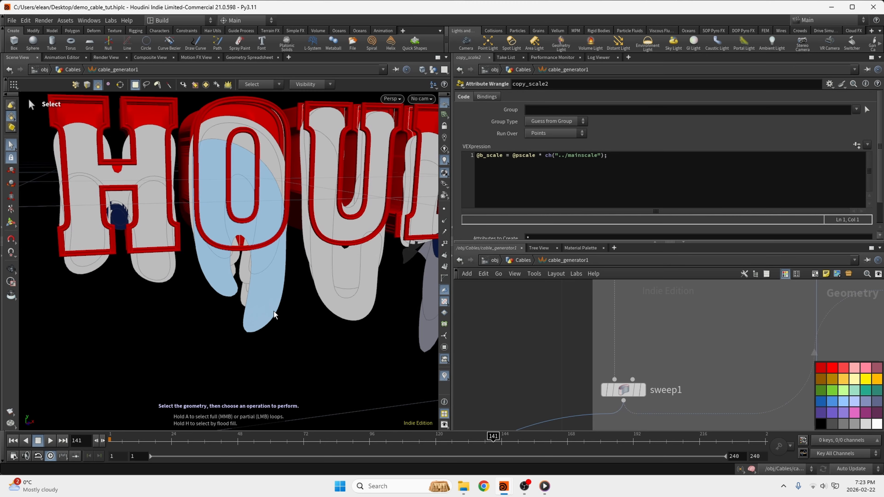
pyautogui.keyDown('shift'); pyautogui.click(152, 157); pyautogui.keyUp('shift')
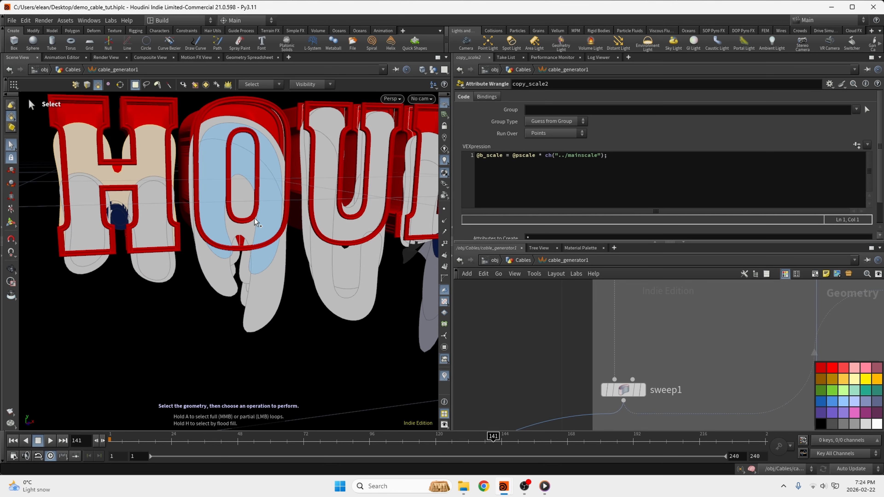
pyautogui.keyDown('shift'); pyautogui.click(265, 223); pyautogui.keyUp('shift')
pyautogui.keyDown('shift'); pyautogui.click(347, 309); pyautogui.keyUp('shift')
pyautogui.keyDown('alt'); pyautogui.moveTo(429, 322); pyautogui.dragTo(302, 344, button='middle'); pyautogui.keyUp('alt')
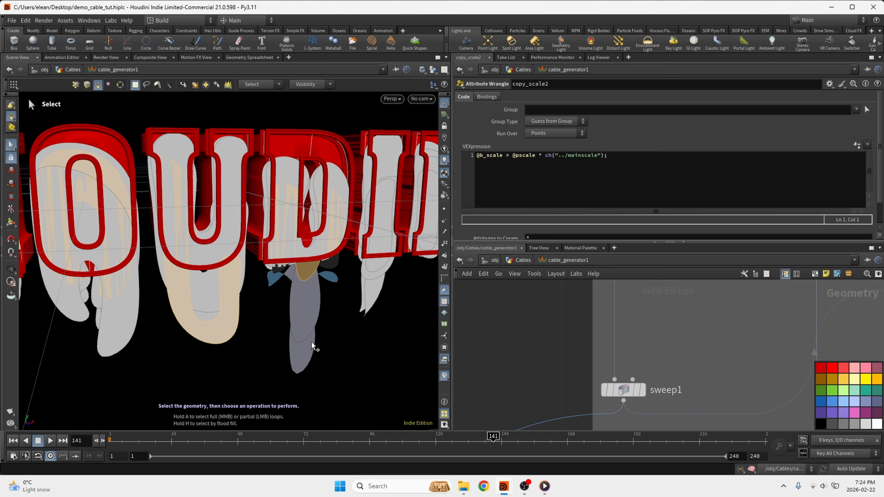
pyautogui.keyDown('shift'); pyautogui.click(311, 343); pyautogui.keyUp('shift')
pyautogui.keyDown('alt'); pyautogui.moveTo(350, 244); pyautogui.dragTo(226, 321); pyautogui.keyUp('alt')
pyautogui.press('Delete')
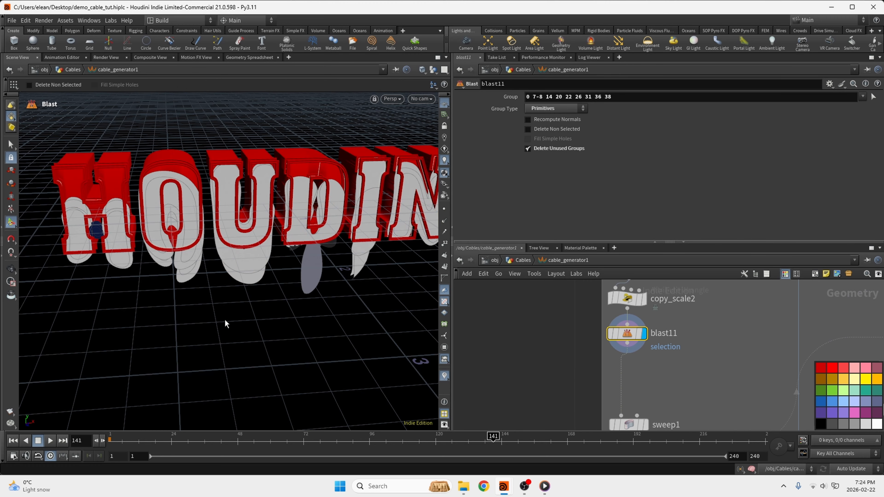
# - Pull blast11 out of the chain to sweep1, wire it as a side branch from copy_scale2, and save the scene
pyautogui.moveTo(644, 321); pyautogui.dragTo(528, 350)
pyautogui.moveTo(661, 294); pyautogui.dragTo(539, 335)
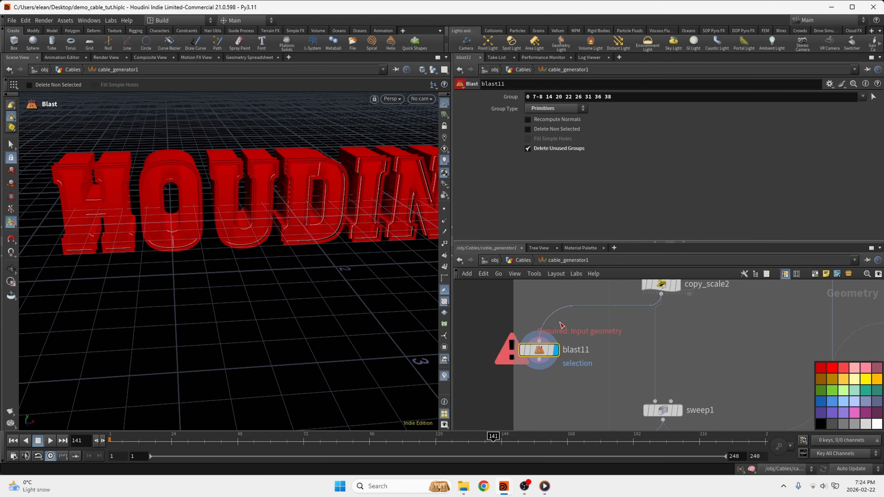
pyautogui.keyDown('alt'); pyautogui.moveTo(156, 231); pyautogui.dragTo(233, 164); pyautogui.keyUp('alt')
pyautogui.scroll(5, 268, 130)
pyautogui.moveTo(636, 336); pyautogui.dragTo(639, 337, button='middle')
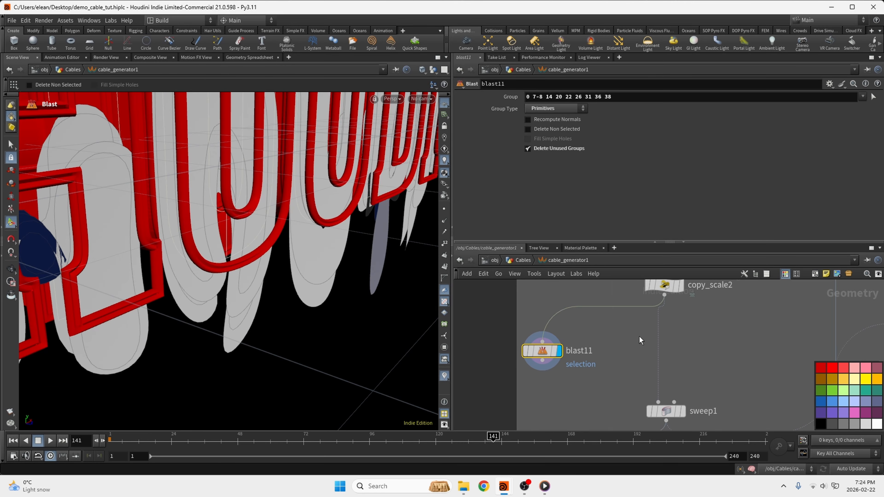
pyautogui.hotkey('ctrl', 's')
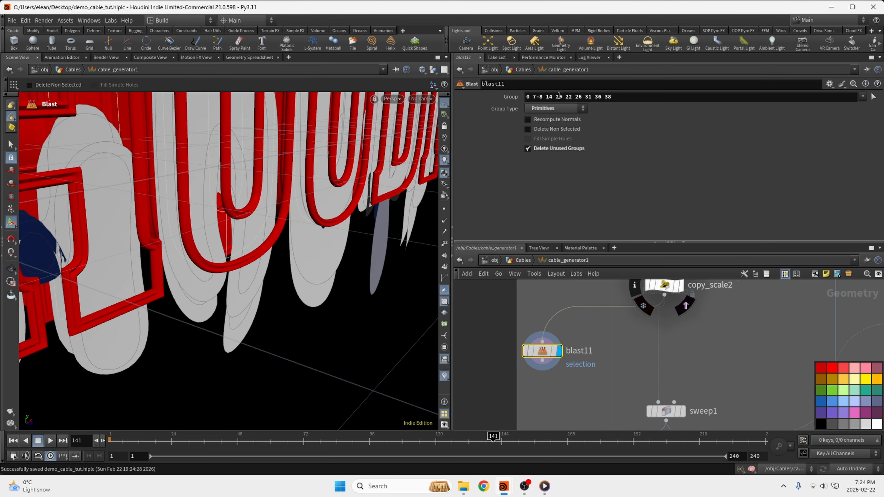
# - Place a Null node below blast11
pyautogui.press('Tab')
pyautogui.moveTo(713, 319)
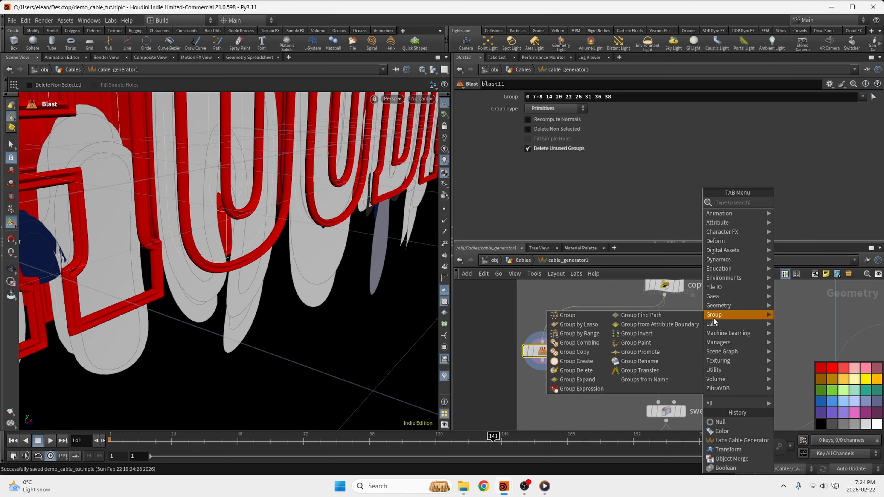
pyautogui.write('nul')
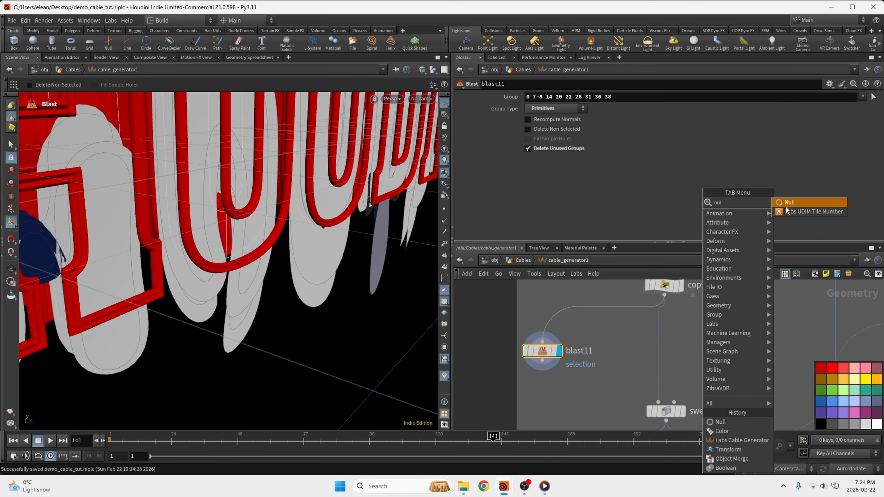
pyautogui.press('Return')
pyautogui.click(577, 397)
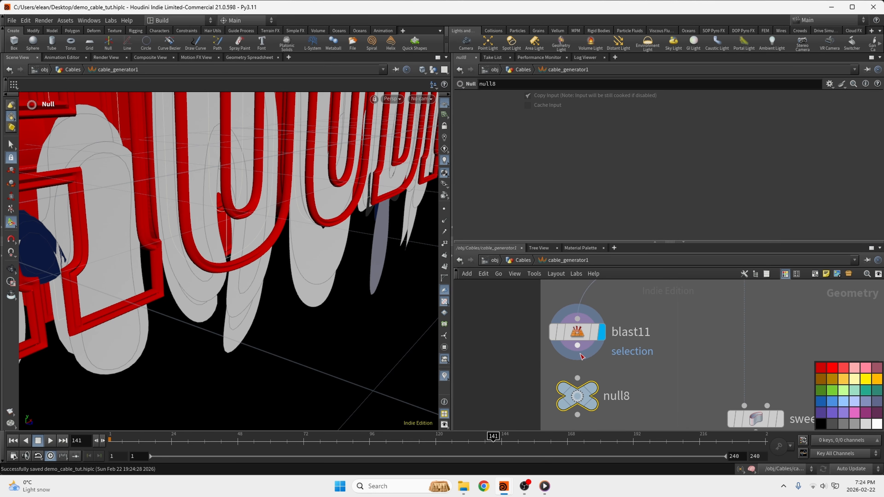
# - Rename the Null below blast11 to Out_For_NEON and color the node yellow
pyautogui.press('F2')
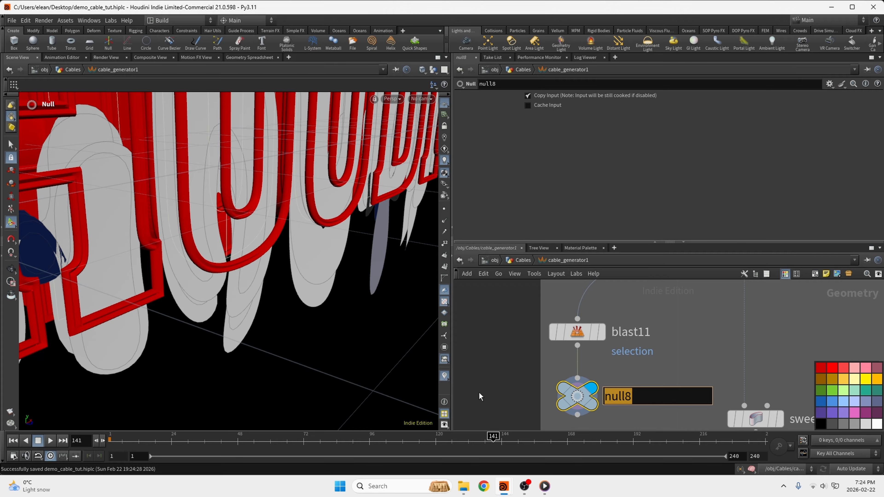
pyautogui.write('Out_For_Em')
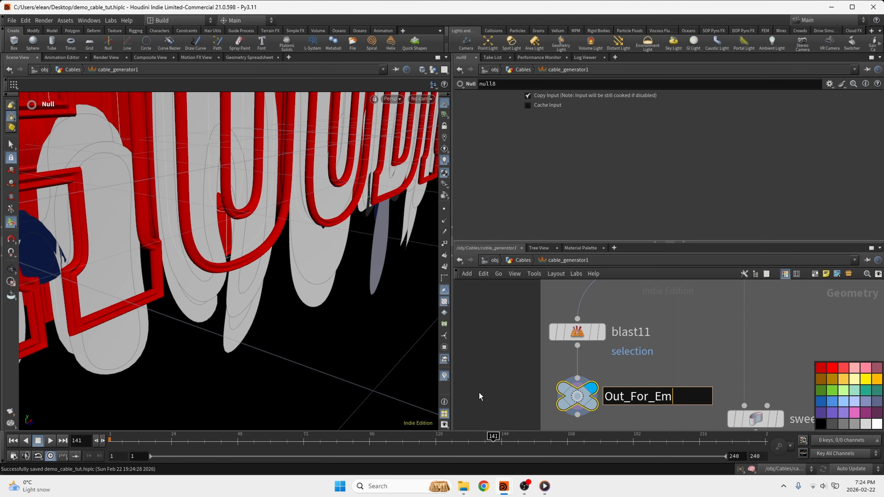
pyautogui.press('BackSpace')
pyautogui.press('BackSpace')
pyautogui.write('NEON')
pyautogui.press('Return')
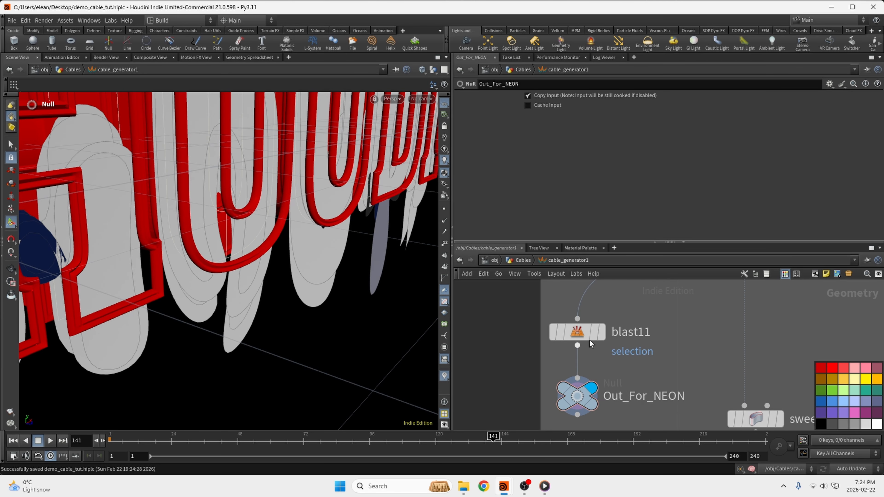
pyautogui.click(865, 379)
# - Insert a Group node into the connection between copy_scale2 and sweep1
pyautogui.scroll(-6, 654, 350)
pyautogui.scroll(4, 677, 348)
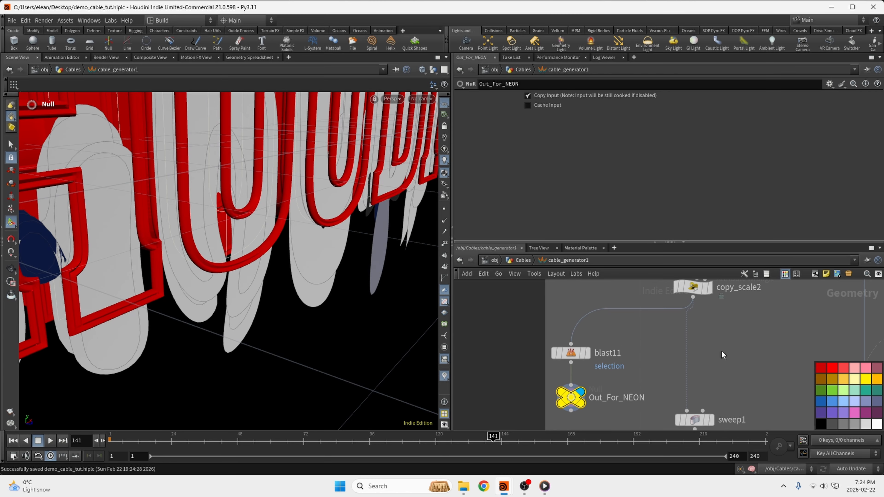
pyautogui.press('Tab')
pyautogui.write('group')
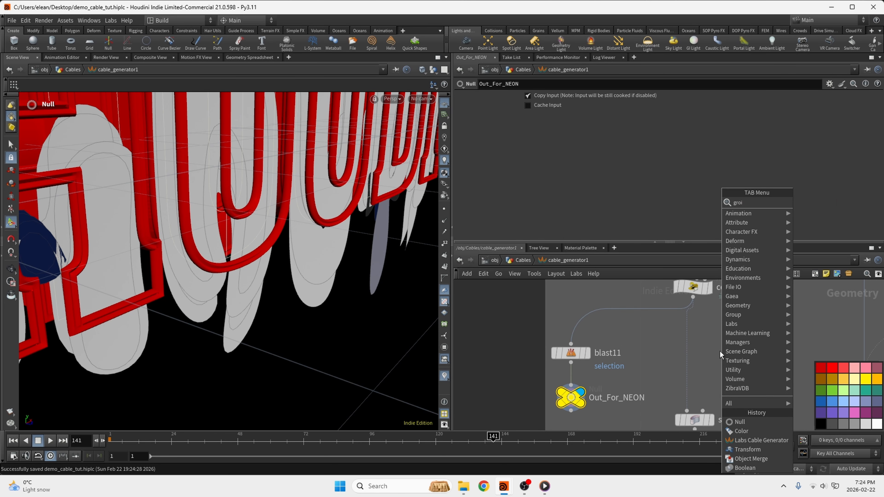
pyautogui.press('Return')
pyautogui.click(692, 342)
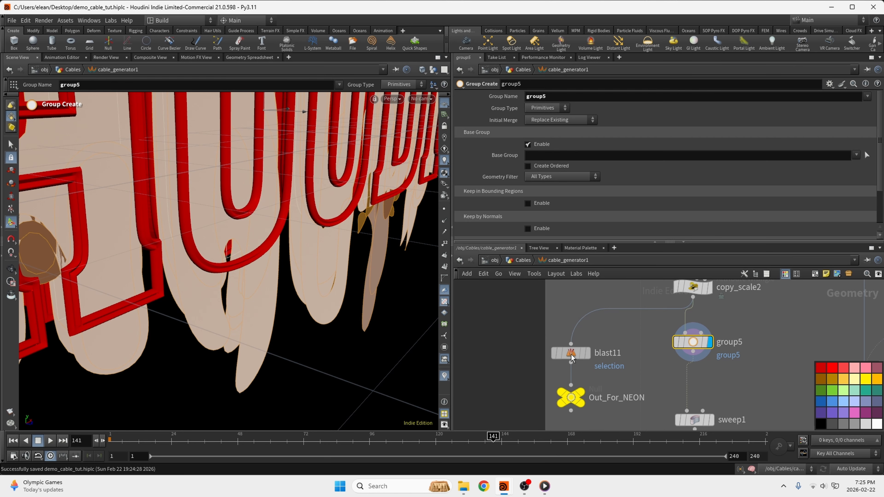
pyautogui.click(570, 353)
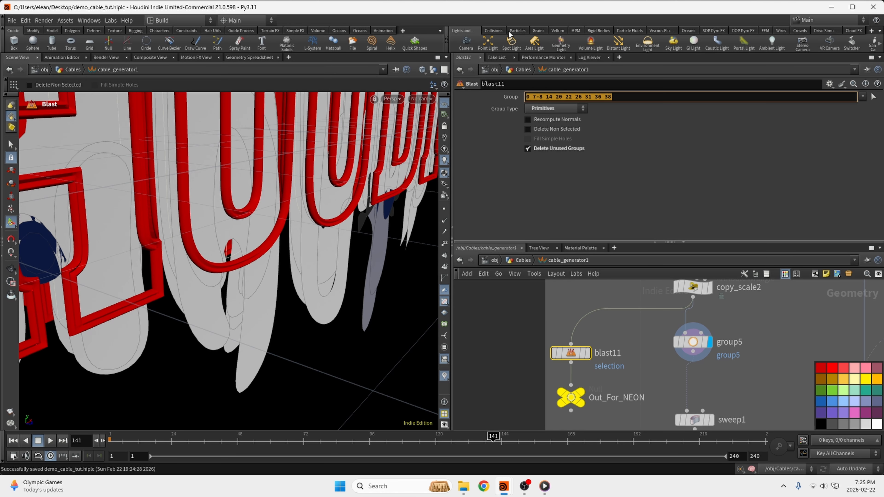
pyautogui.click(690, 340)
pyautogui.click(586, 155)
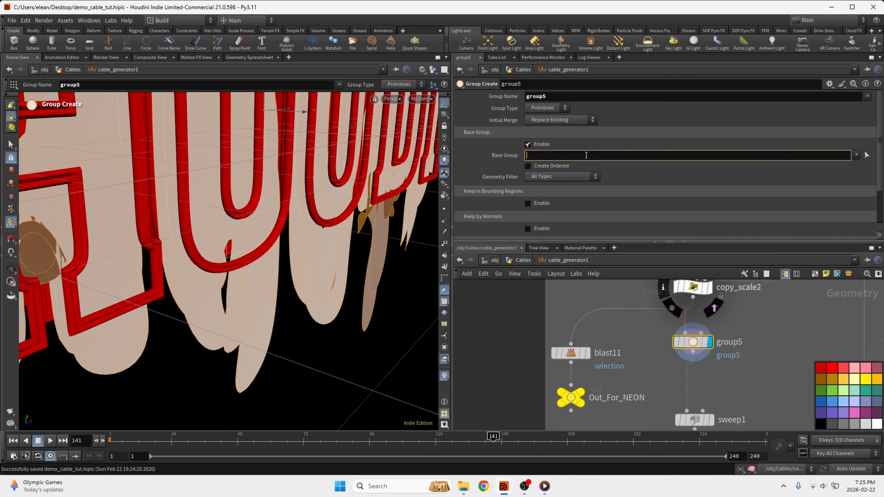
pyautogui.hotkey('ctrl', 'v')
pyautogui.press('Return')
# - Set the group name of group5 to Neon_glass_cable
pyautogui.moveTo(556, 97); pyautogui.dragTo(444, 112)
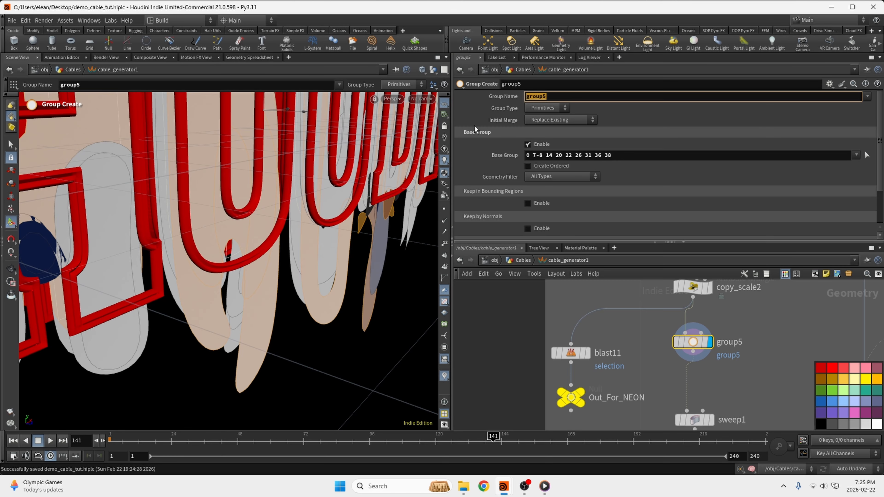
pyautogui.write('Neon_glass_')
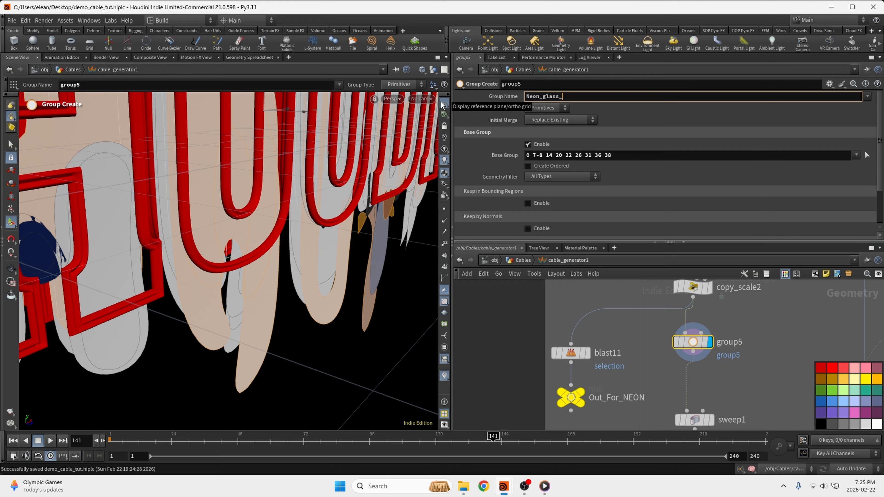
pyautogui.write('cable')
pyautogui.press('Return')
# - Move sweep1 further down the network and display its swept cables
pyautogui.scroll(3, 591, 333)
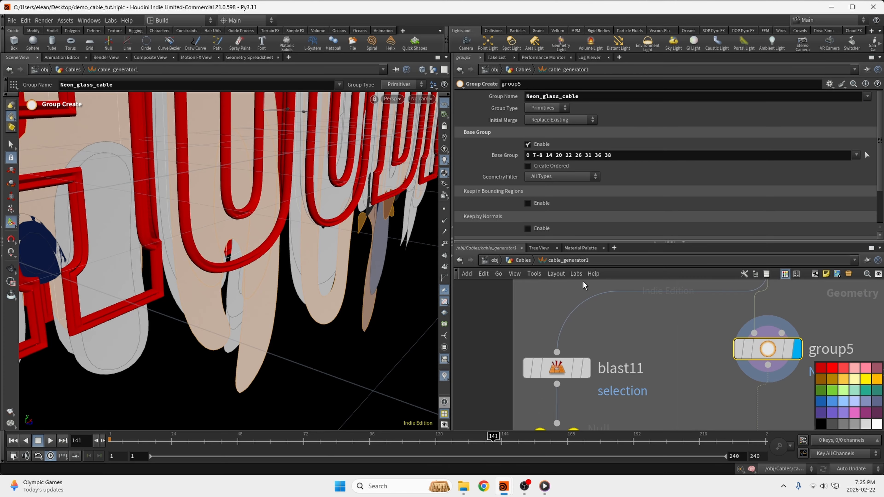
pyautogui.scroll(-8, 654, 319)
pyautogui.scroll(5, 724, 364)
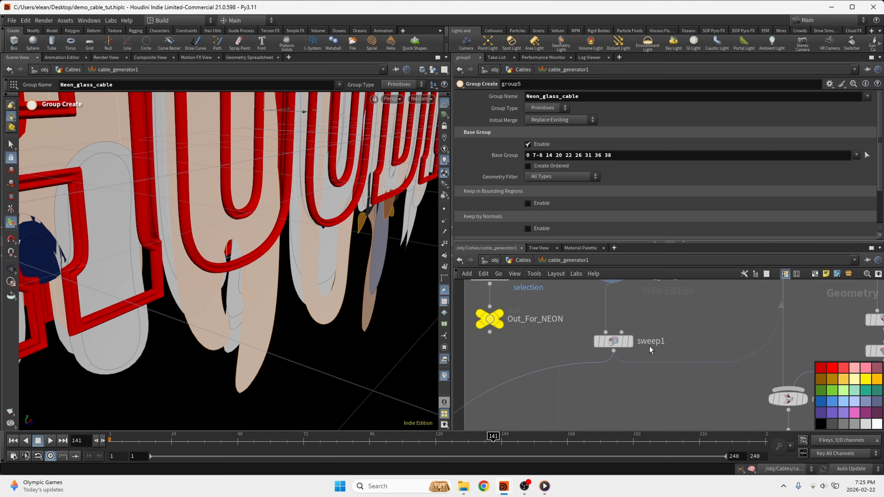
pyautogui.moveTo(611, 342); pyautogui.dragTo(605, 372)
pyautogui.click(624, 371)
pyautogui.click(605, 372)
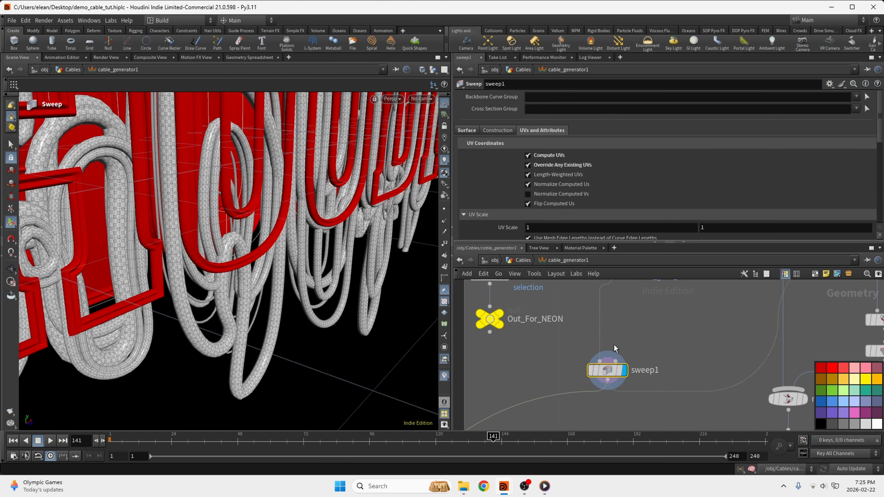
# - Add a Color node on a branch below sweep1
pyautogui.scroll(-5, 614, 345)
pyautogui.scroll(3, 616, 390)
pyautogui.press('Tab')
pyautogui.write('color')
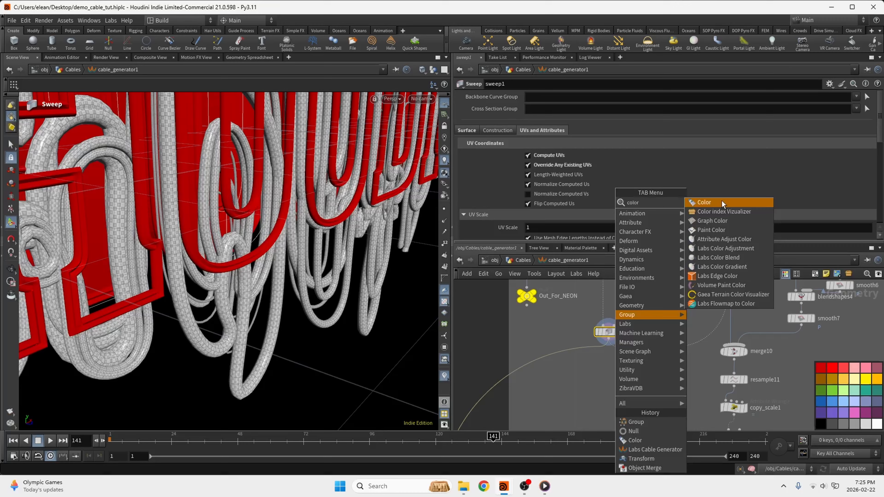
pyautogui.click(710, 202)
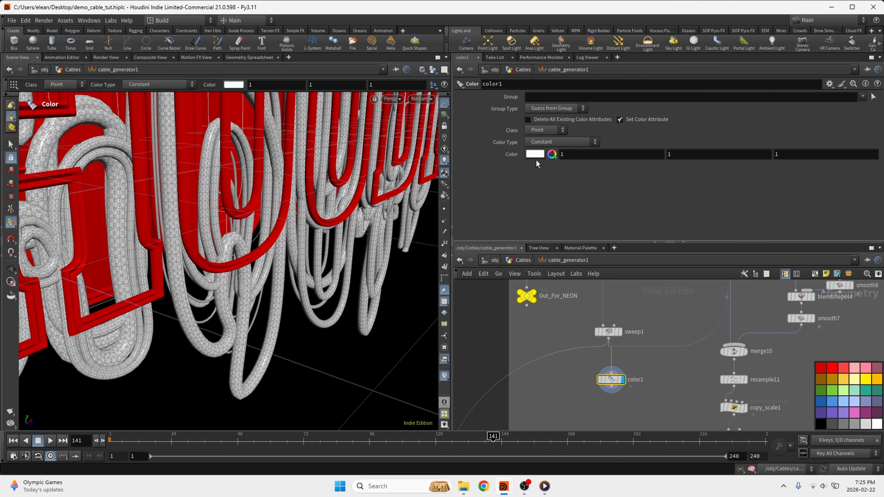
# - Set the Color node to magenta (1, 0, 1) and restrict it to the Neon_glass_cable group
pyautogui.click(535, 161)
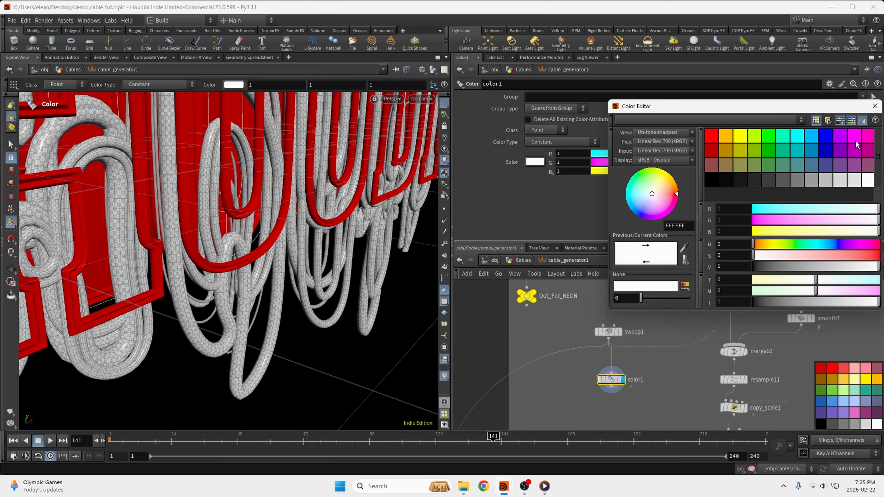
pyautogui.click(856, 140)
pyautogui.click(875, 106)
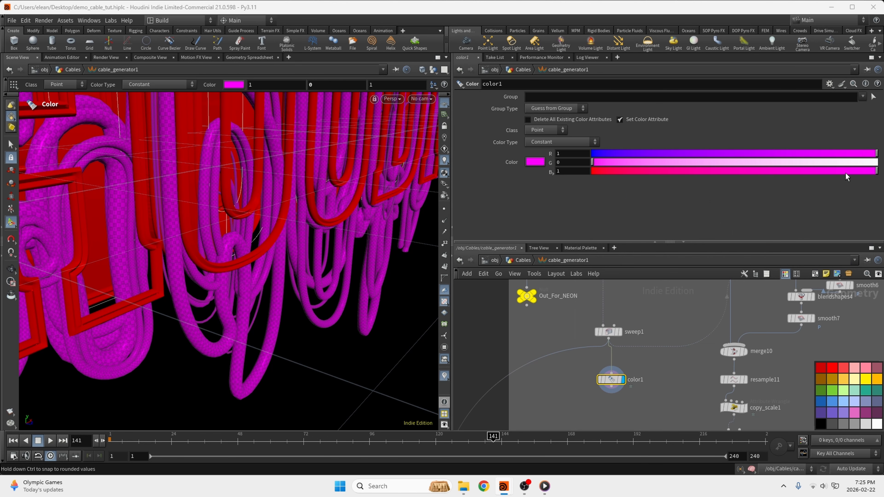
pyautogui.click(861, 97)
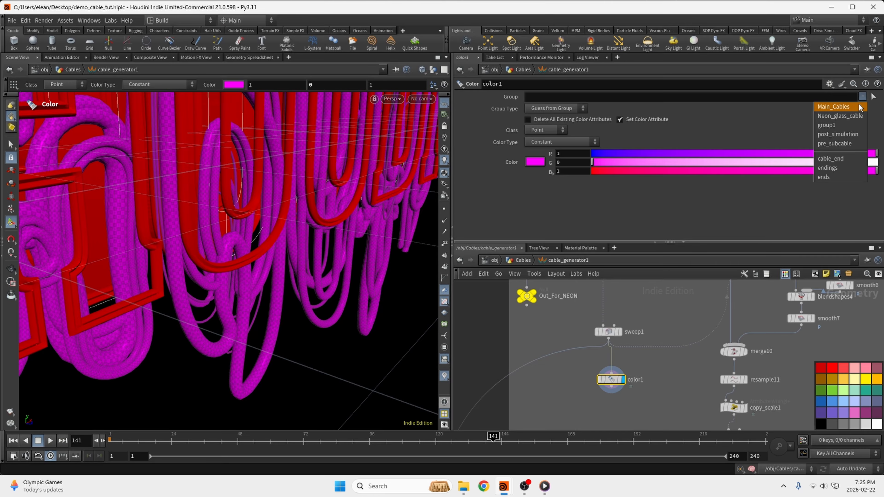
pyautogui.click(856, 116)
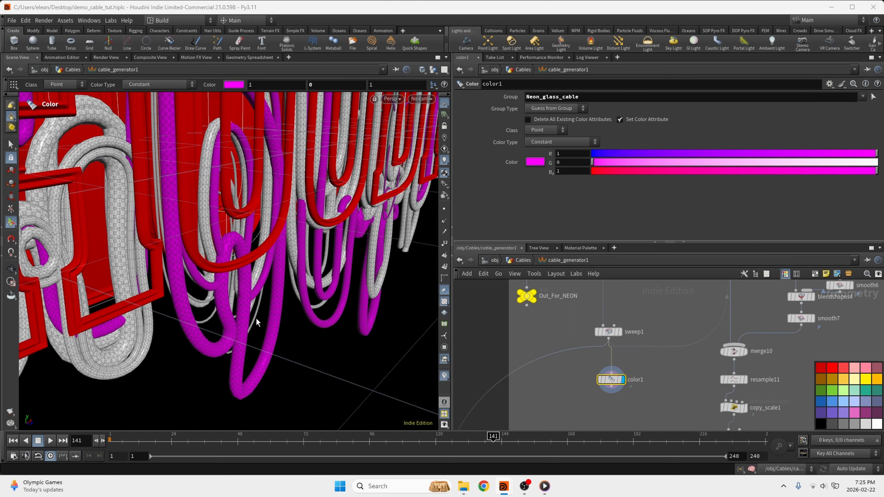
# - Examine how the magenta cables are distributed across the HOUDINI letters from several angles
pyautogui.keyDown('alt'); pyautogui.moveTo(341, 240); pyautogui.dragTo(233, 266, button='right'); pyautogui.keyUp('alt')
pyautogui.moveTo(193, 227); pyautogui.dragTo(255, 222)
pyautogui.moveTo(284, 196); pyautogui.dragTo(153, 212, button='middle')
pyautogui.moveTo(223, 216); pyautogui.dragTo(257, 199, button='right')
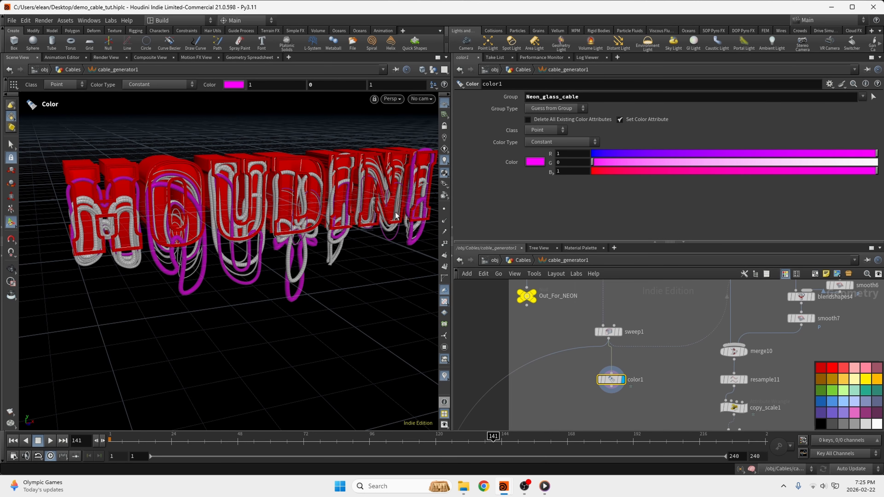
pyautogui.moveTo(400, 217); pyautogui.dragTo(348, 212, button='middle')
pyautogui.moveTo(348, 213); pyautogui.dragTo(359, 252, button='right')
pyautogui.moveTo(358, 252); pyautogui.dragTo(219, 260, button='middle')
pyautogui.moveTo(219, 259); pyautogui.dragTo(153, 223, button='right')
pyautogui.moveTo(153, 223); pyautogui.dragTo(340, 245, button='middle')
pyautogui.moveTo(339, 245); pyautogui.dragTo(248, 278, button='right')
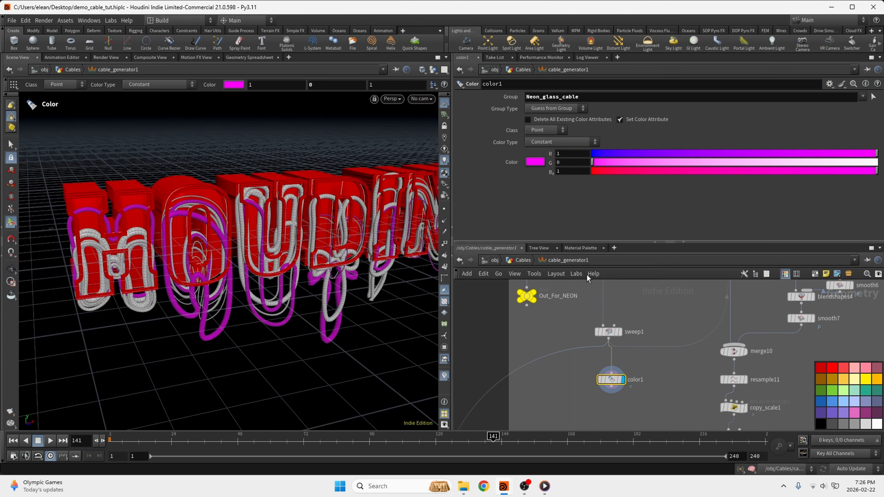
pyautogui.scroll(-5, 624, 381)
pyautogui.scroll(4, 623, 345)
pyautogui.scroll(-4, 623, 344)
pyautogui.scroll(5, 592, 371)
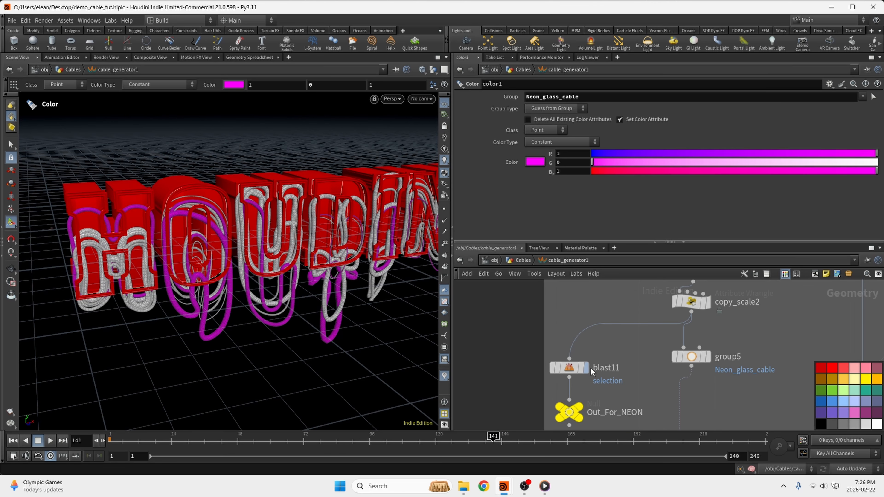
pyautogui.click(586, 368)
pyautogui.click(568, 368)
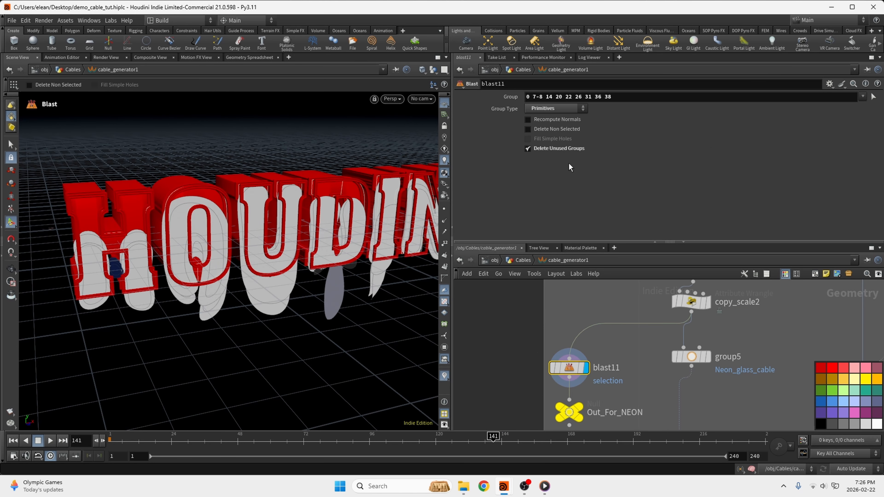
pyautogui.click(871, 98)
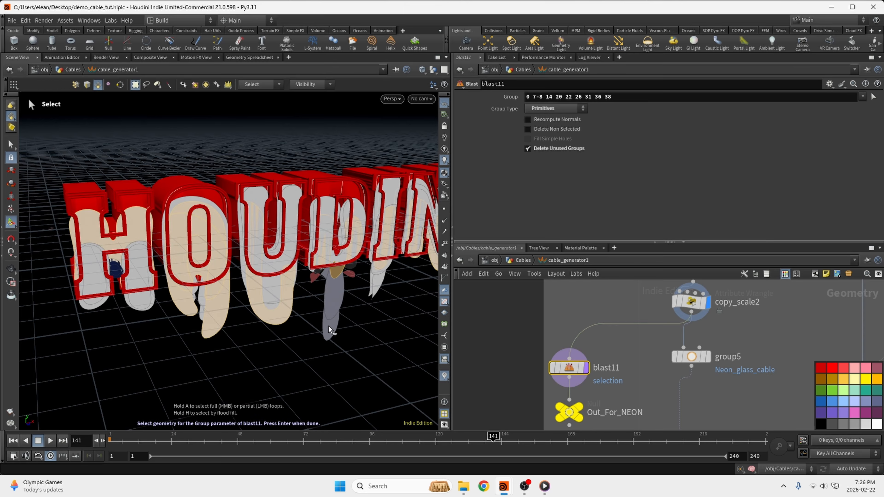
pyautogui.keyDown('shift'); pyautogui.click(331, 209); pyautogui.keyUp('shift')
pyautogui.press('Return')
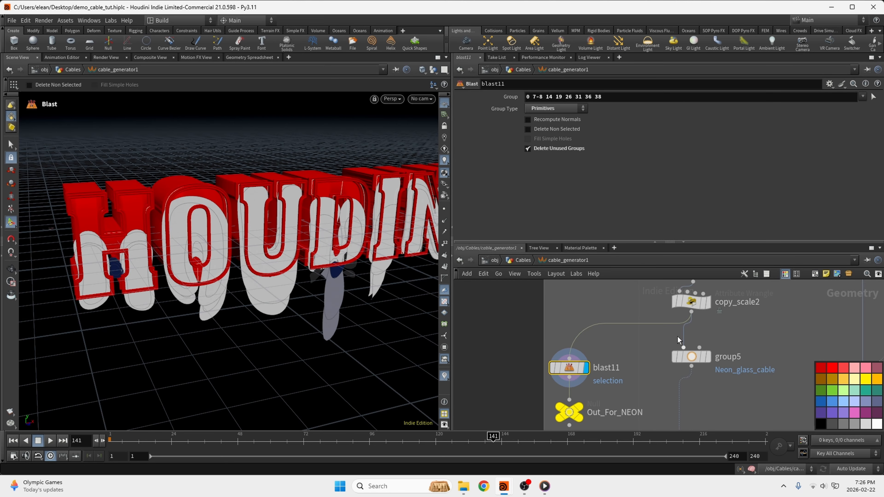
# - Link group5's Base Group to blast11's group parameter with a relative reference, display group5, and save the scene
pyautogui.scroll(-2, 630, 289)
pyautogui.rightClick(505, 97)
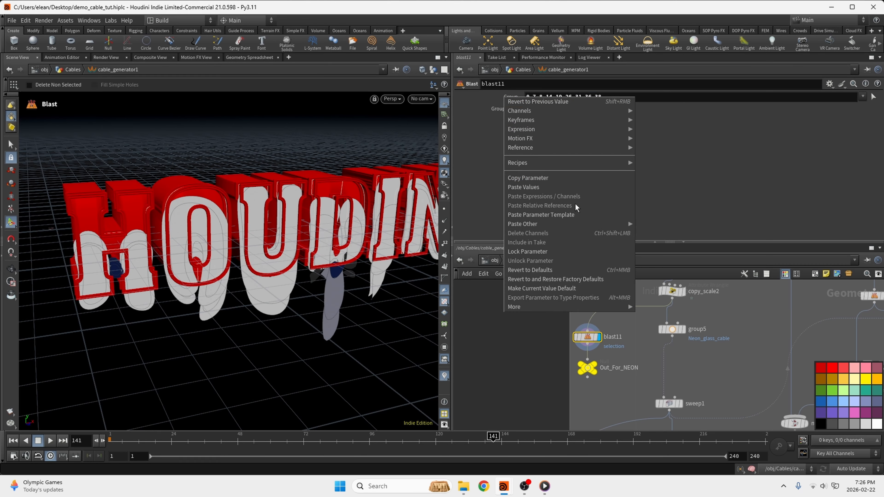
pyautogui.click(528, 178)
pyautogui.click(672, 329)
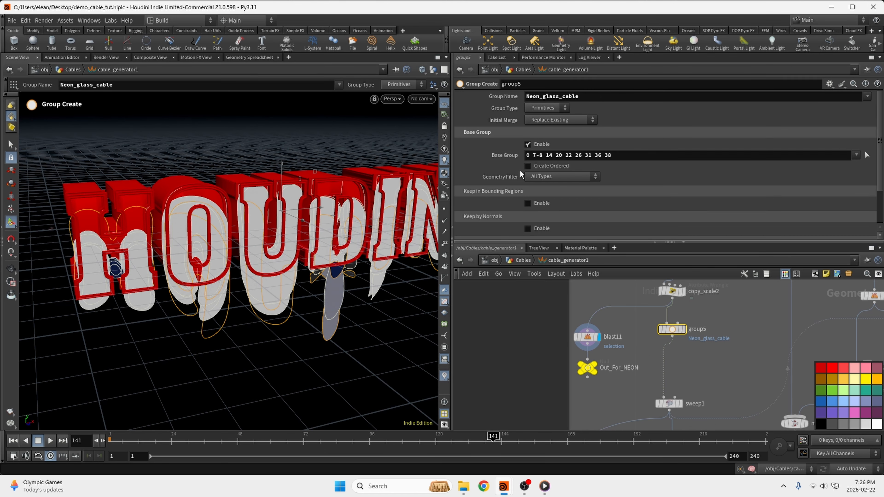
pyautogui.rightClick(504, 155)
pyautogui.click(571, 266)
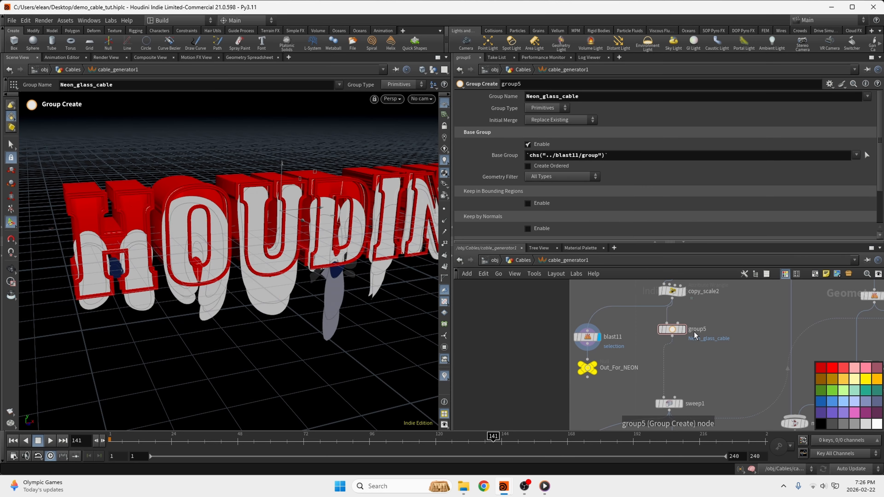
pyautogui.click(682, 329)
pyautogui.hotkey('ctrl', 's')
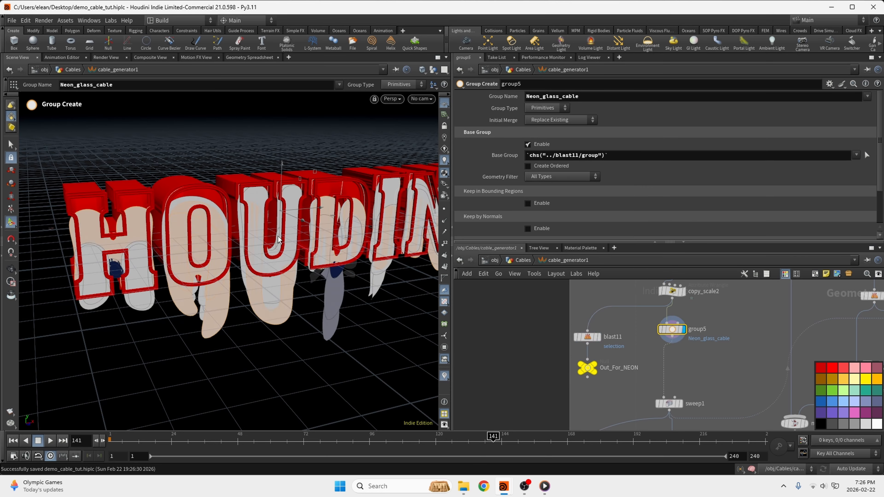
# - Insert a Group Expression node into the chain between group5 and sweep1
pyautogui.click(588, 337)
pyautogui.click(671, 330)
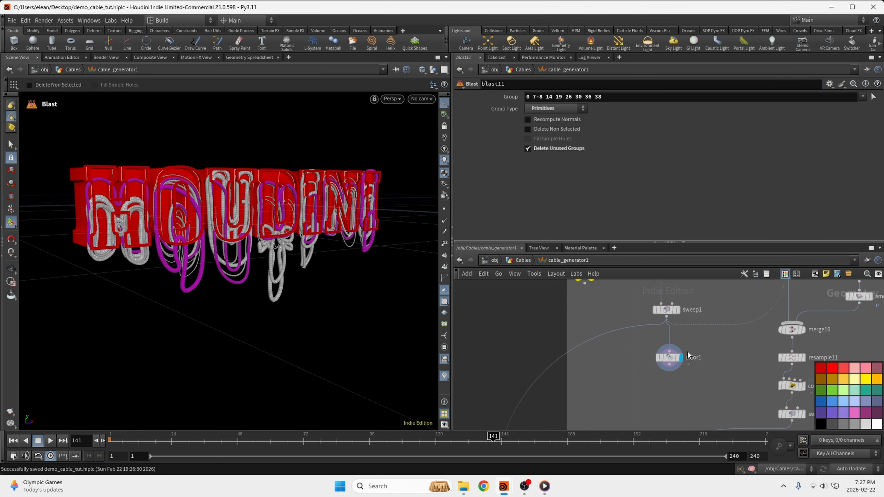
pyautogui.scroll(-2, 686, 351)
pyautogui.scroll(-2, 685, 338)
pyautogui.moveTo(676, 330); pyautogui.dragTo(651, 376, button='middle')
pyautogui.scroll(4, 652, 377)
pyautogui.press('Tab')
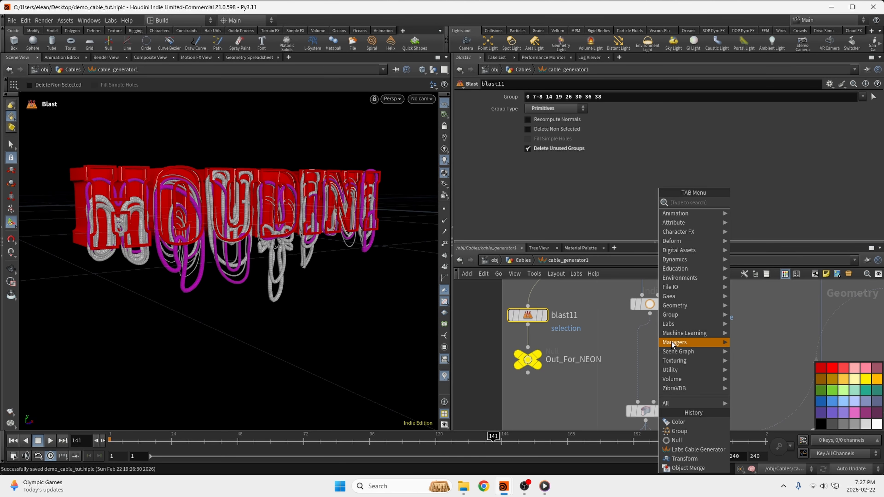
pyautogui.moveTo(677, 342)
pyautogui.write('group')
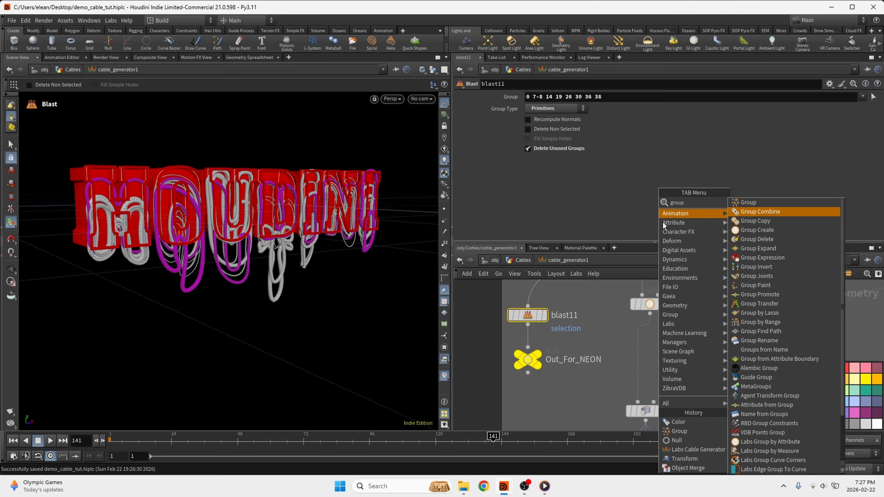
pyautogui.click(740, 259)
pyautogui.click(650, 347)
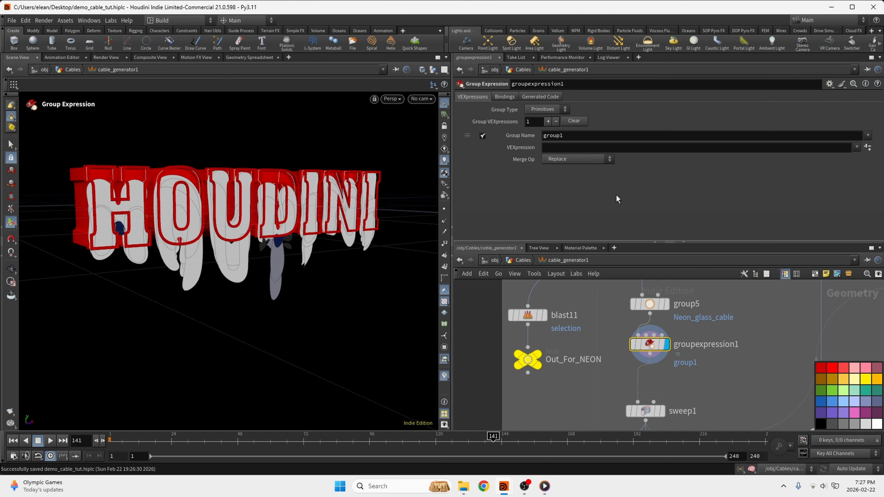
# - Name the Group Expression's group cables and show the parameters of group5
pyautogui.doubleClick(569, 135)
pyautogui.write('cba')
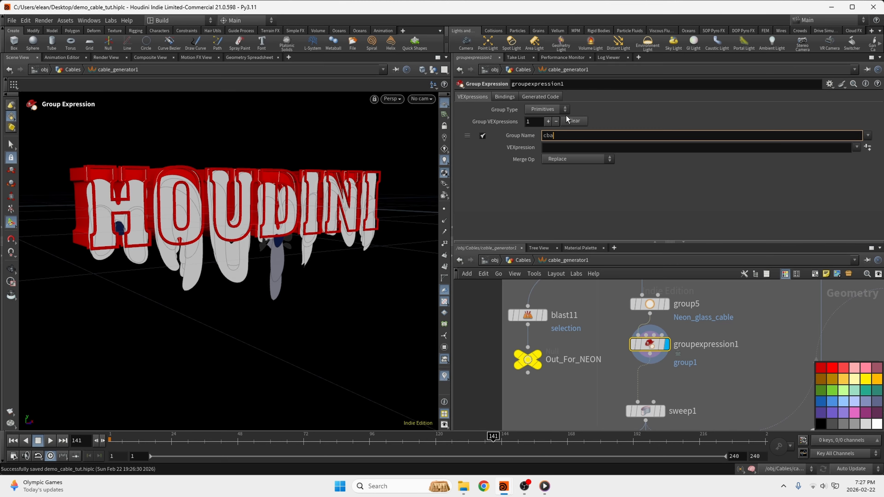
pyautogui.write('bles')
pyautogui.press('Return')
pyautogui.click(649, 304)
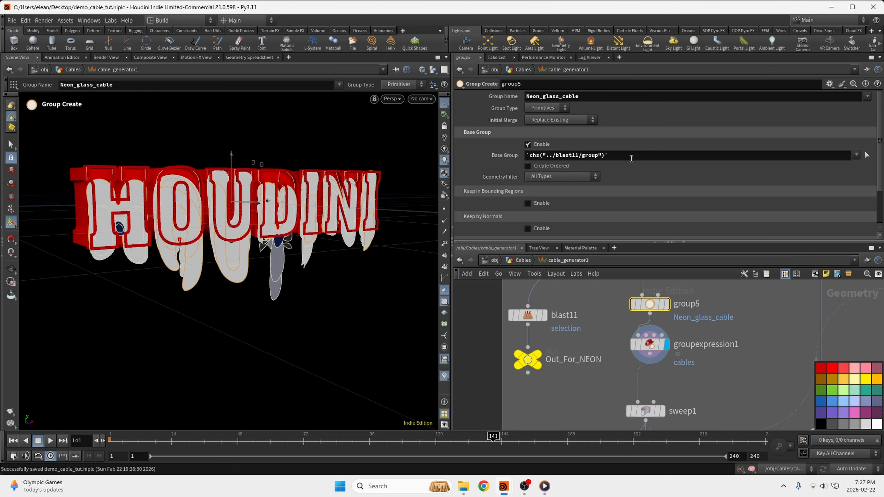
pyautogui.click(649, 343)
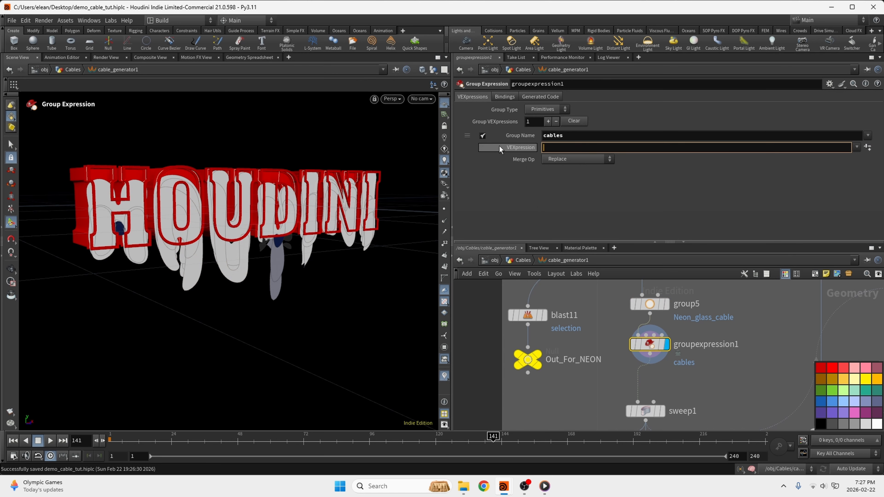
pyautogui.write('@group_Neon_glass_cable==0')
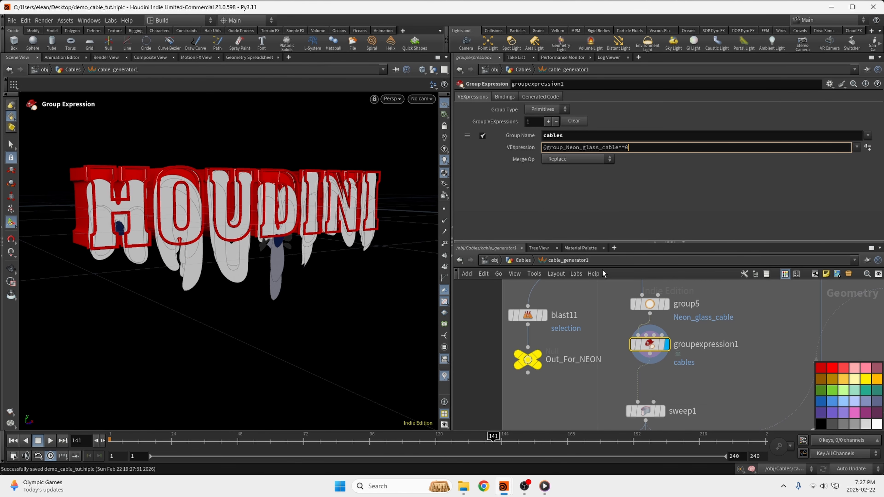
pyautogui.press('Return')
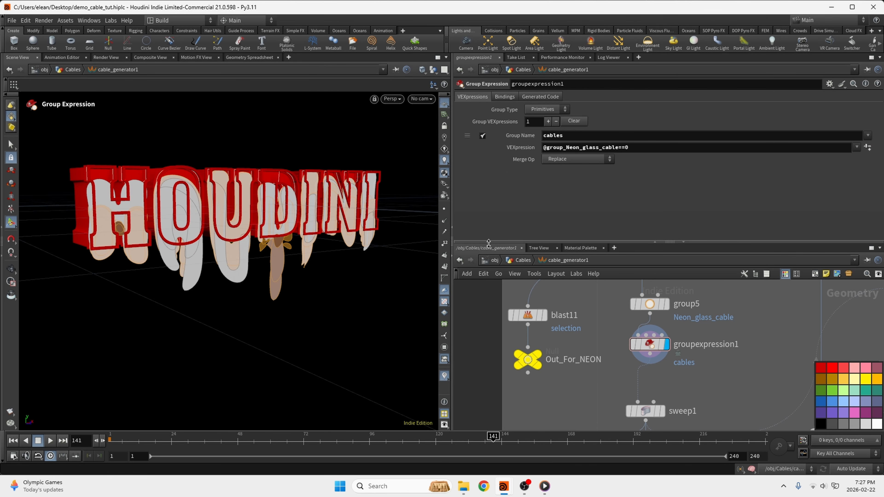
# - Examine the network below groupexpression1, including the sweep1 and color1 nodes and the wire leaving sweep1
pyautogui.scroll(-3, 724, 385)
pyautogui.moveTo(724, 384); pyautogui.dragTo(731, 317, button='middle')
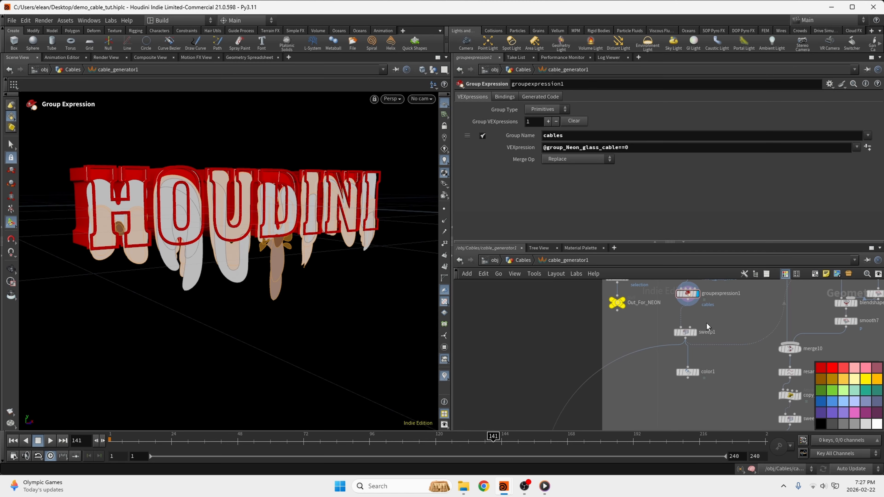
pyautogui.scroll(4, 707, 322)
pyautogui.scroll(-5, 682, 379)
pyautogui.scroll(4, 679, 377)
pyautogui.scroll(-4, 686, 396)
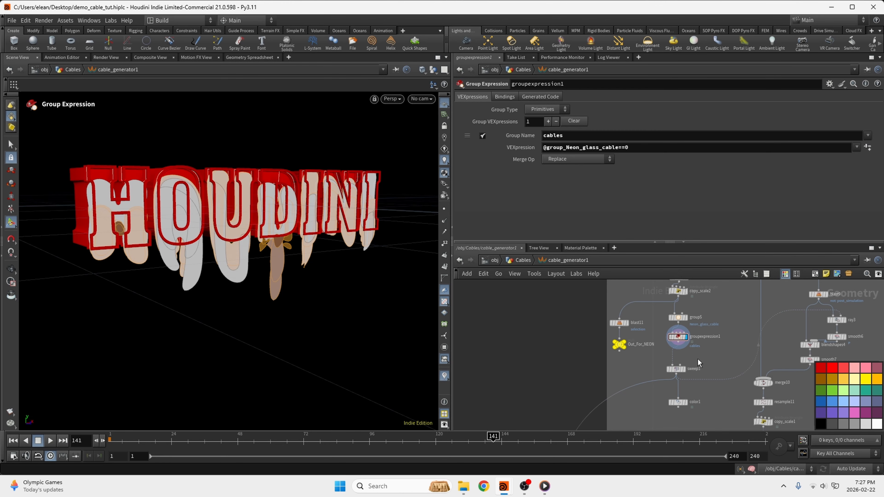
pyautogui.moveTo(698, 378); pyautogui.dragTo(667, 345, button='middle')
pyautogui.moveTo(667, 328); pyautogui.dragTo(667, 327)
pyautogui.scroll(-6, 702, 359)
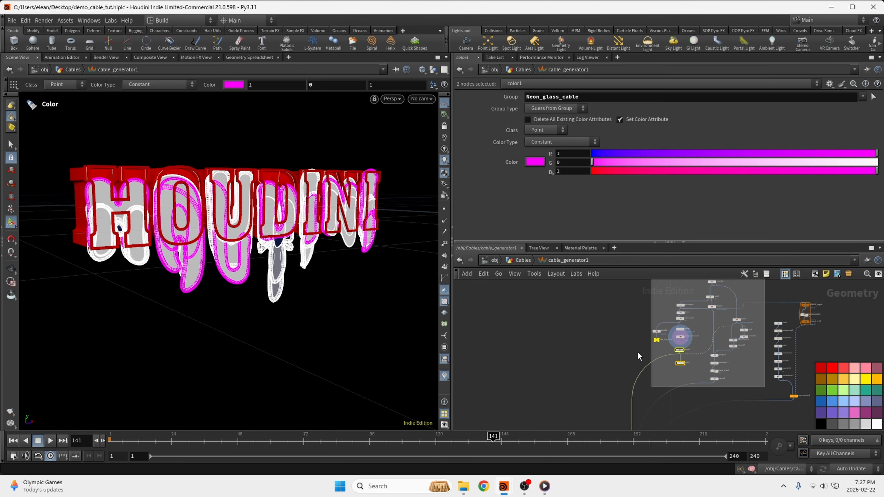
pyautogui.scroll(3, 680, 401)
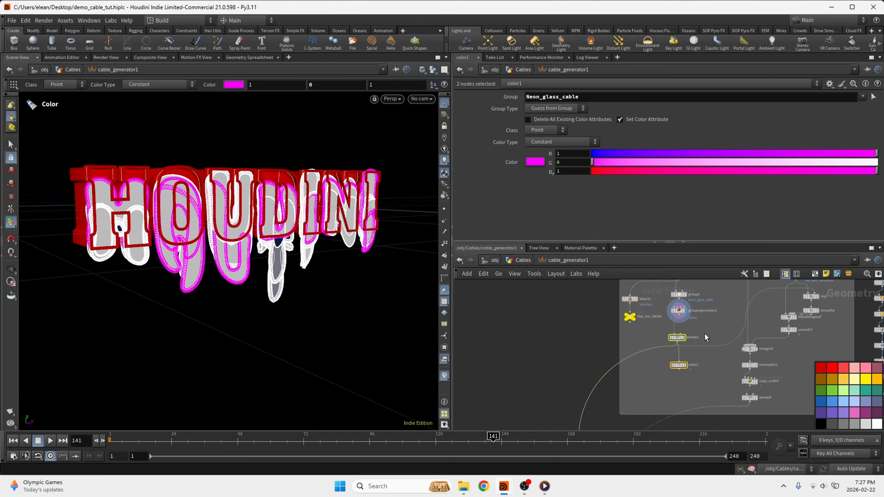
pyautogui.scroll(2, 703, 331)
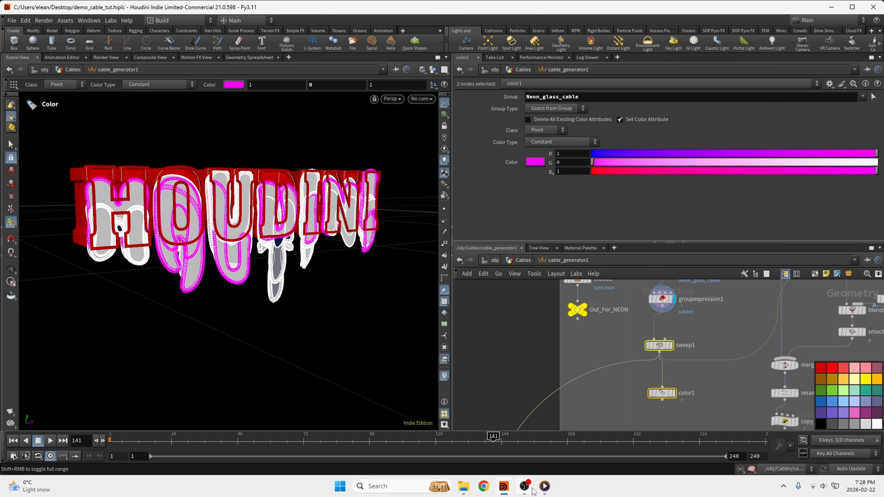
# - Switch to Media Player, scrub through the neon Houdini reference video, and return to the demo_cable_tut scene in Houdini
pyautogui.click(546, 490)
pyautogui.moveTo(365, 429); pyautogui.dragTo(329, 429)
pyautogui.moveTo(504, 486)
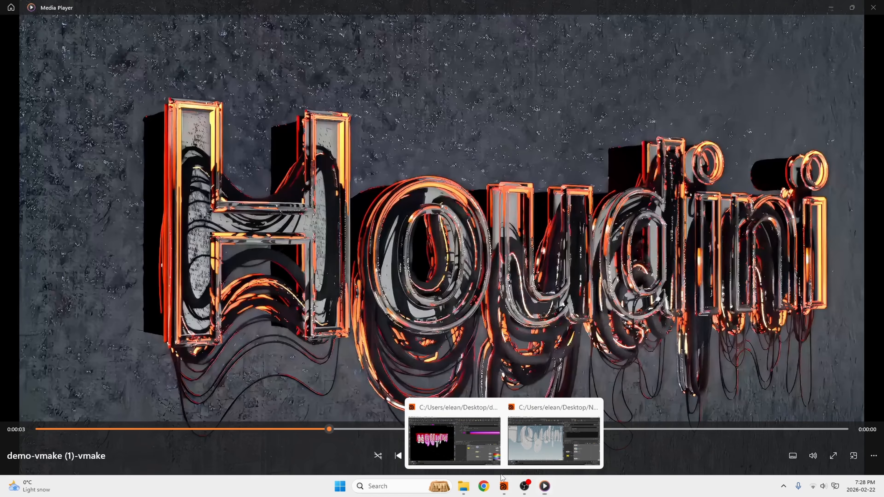
pyautogui.click(470, 418)
# - Add a Null node on the output wire leaving sweep1, outside the grey network box
pyautogui.scroll(-3, 614, 341)
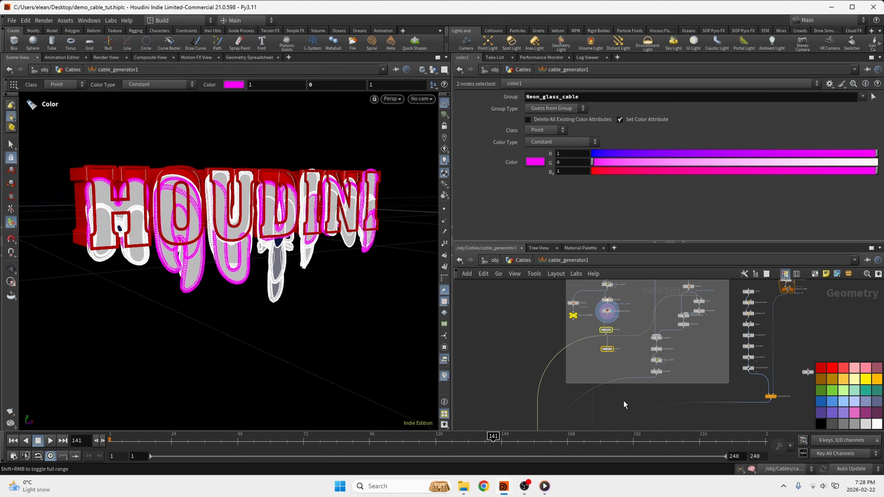
pyautogui.scroll(5, 578, 384)
pyautogui.press('Tab')
pyautogui.write('null')
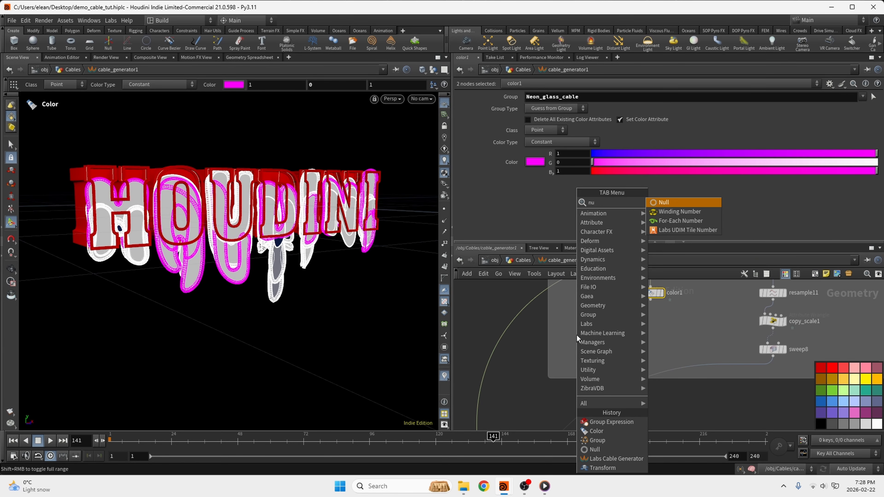
pyautogui.press('Return')
pyautogui.click(507, 338)
pyautogui.scroll(-4, 533, 352)
pyautogui.scroll(3, 593, 314)
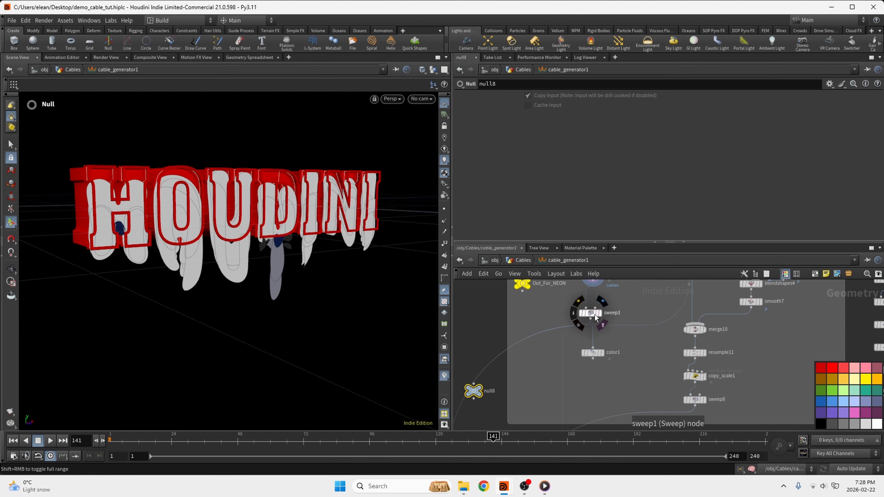
pyautogui.click(594, 314)
pyautogui.scroll(-4, 639, 333)
pyautogui.scroll(4, 584, 341)
pyautogui.scroll(3, 607, 349)
# - Rename the new Null below sweep1 as OUT_LARGE_CABLES
pyautogui.click(631, 365)
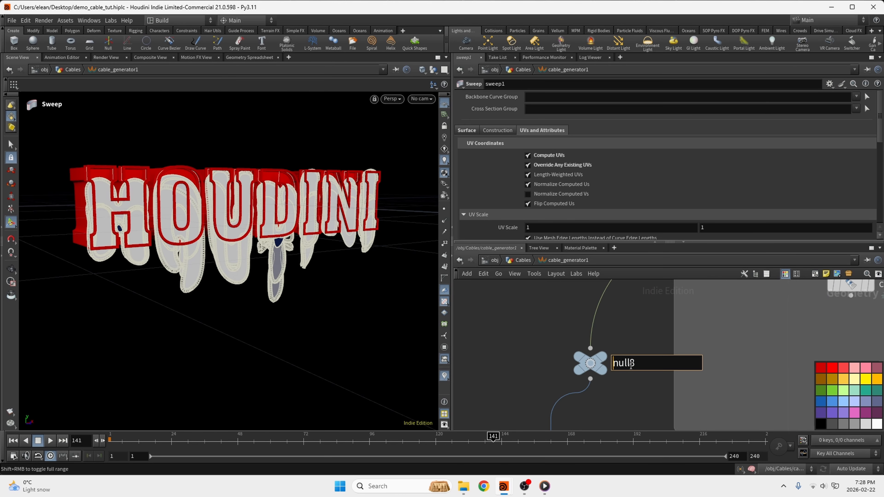
pyautogui.moveTo(630, 365); pyautogui.dragTo(592, 364)
pyautogui.moveTo(682, 363); pyautogui.dragTo(581, 354)
pyautogui.write('OUT_LARGE_')
pyautogui.write('CAB')
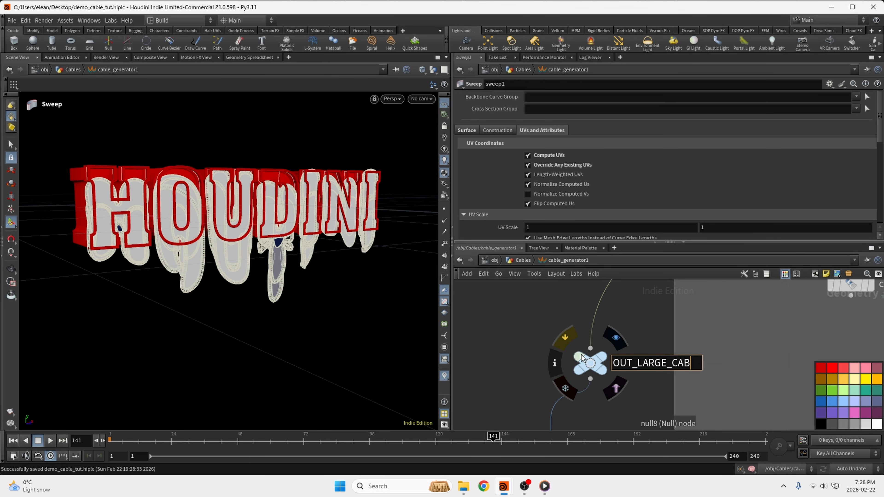
pyautogui.write('LES')
pyautogui.press('Return')
# - Insert an Attribute Create node on the wire between sweep1 and OUT_LARGE_CABLES
pyautogui.press('Tab')
pyautogui.write('attr')
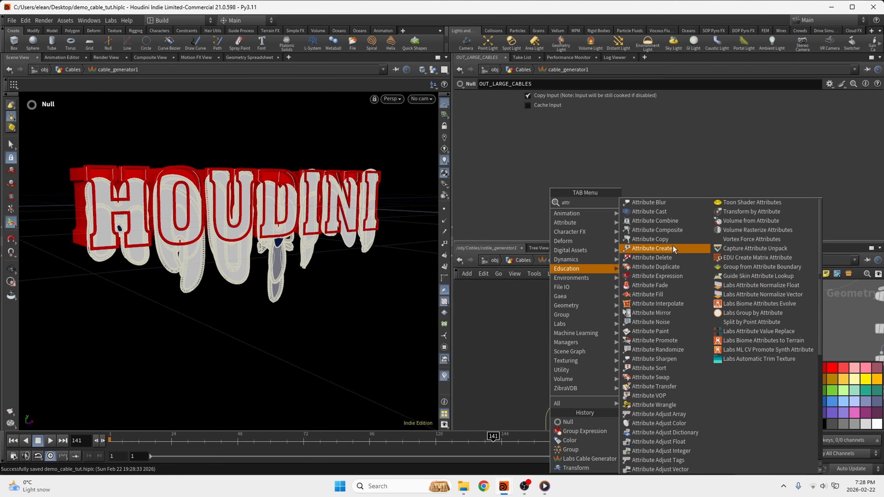
pyautogui.click(673, 247)
pyautogui.click(584, 320)
pyautogui.click(584, 328)
pyautogui.moveTo(584, 320); pyautogui.dragTo(602, 310)
# - Configure attribcreate1 as a Primitive class String attribute named path
pyautogui.click(554, 163)
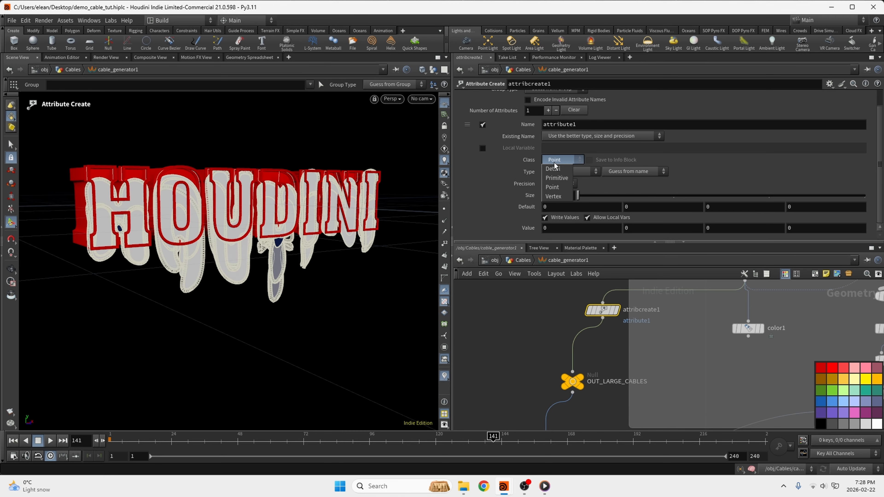
pyautogui.click(556, 178)
pyautogui.click(579, 172)
pyautogui.click(573, 202)
pyautogui.doubleClick(589, 144)
pyautogui.write('path')
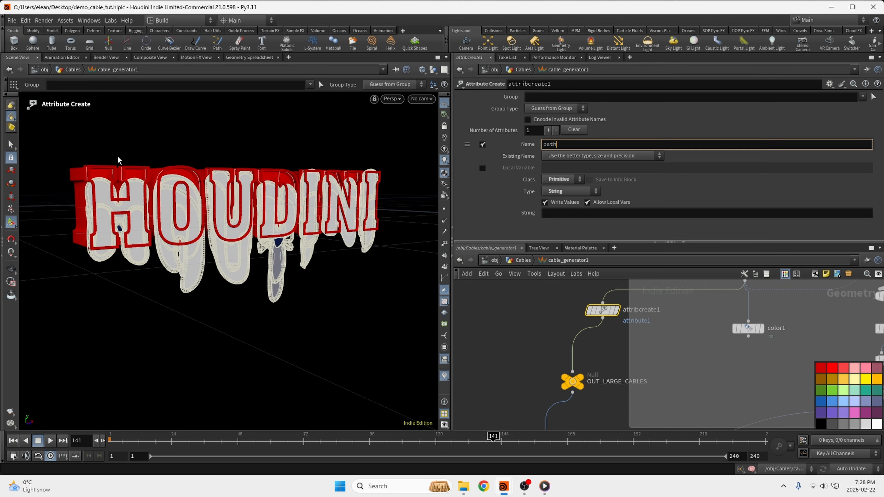
# - Restrict attribcreate1 to the Neon_glass_cable group and set its string value to Neon_glass_cable
pyautogui.click(534, 274)
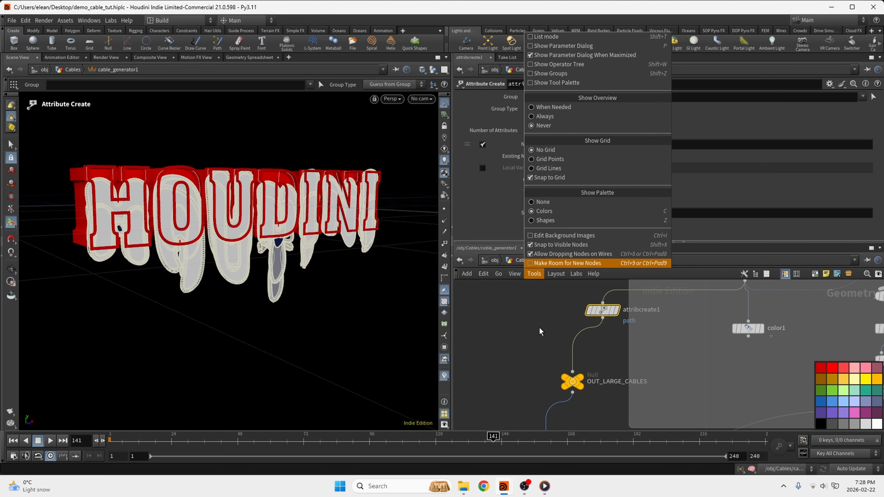
pyautogui.click(541, 332)
pyautogui.click(863, 99)
pyautogui.click(835, 178)
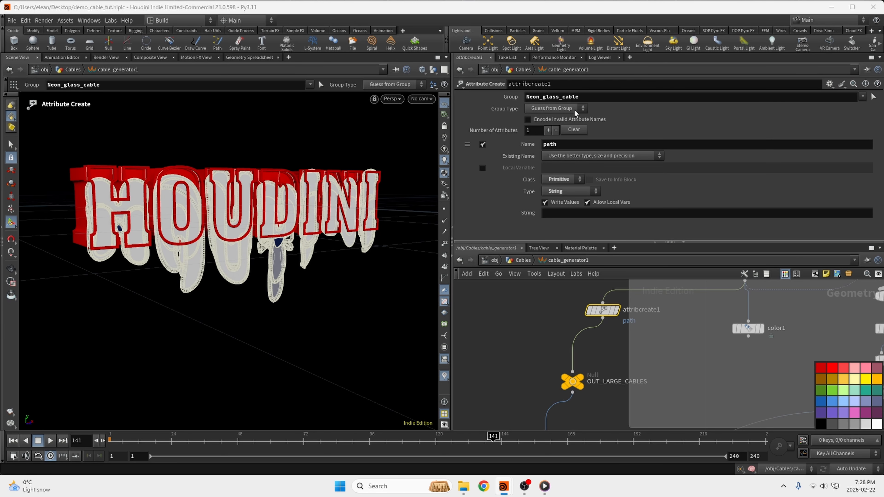
pyautogui.moveTo(586, 98); pyautogui.dragTo(435, 121)
pyautogui.hotkey('ctrl', 'c')
pyautogui.click(610, 213)
pyautogui.hotkey('ctrl', 'v')
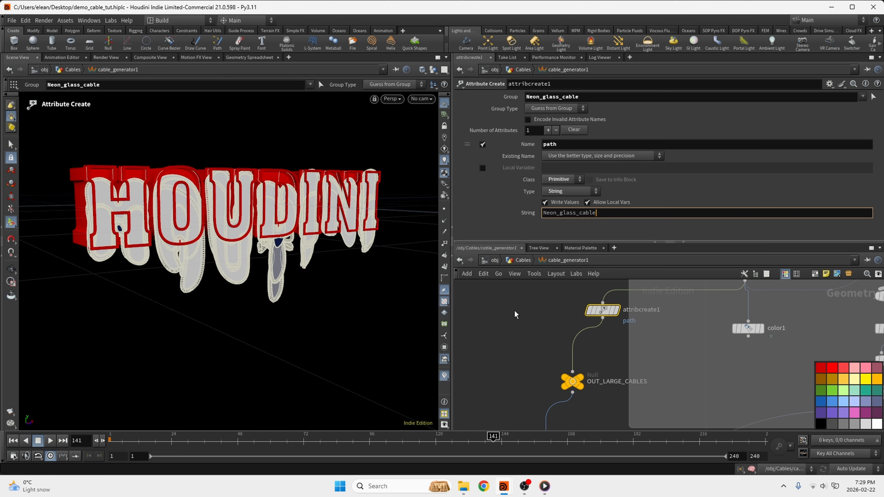
# - Duplicate attribcreate1 and insert the copy between it and OUT_LARGE_CABLES
pyautogui.hotkey('ctrl', 'c')
pyautogui.hotkey('ctrl', 'v')
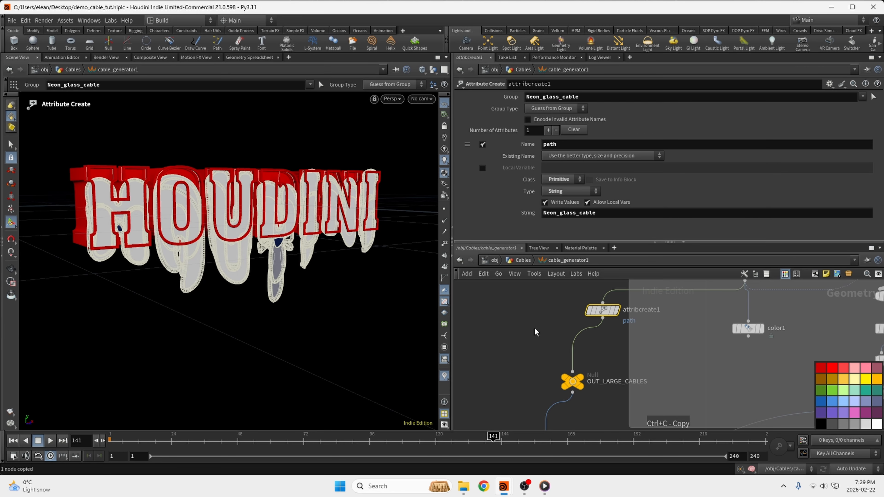
pyautogui.click(586, 344)
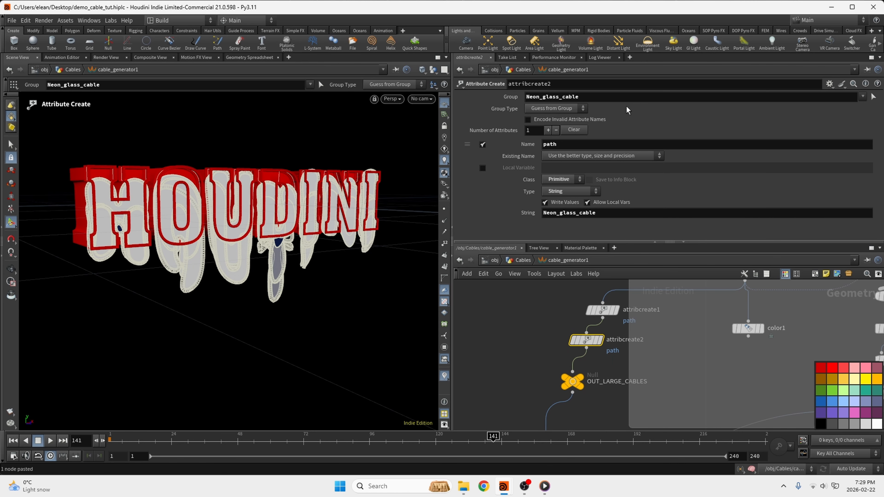
# - Change attribcreate2's group to cables and set its path string value to cables
pyautogui.tripleClick(792, 97)
pyautogui.press('BackSpace')
pyautogui.click(863, 96)
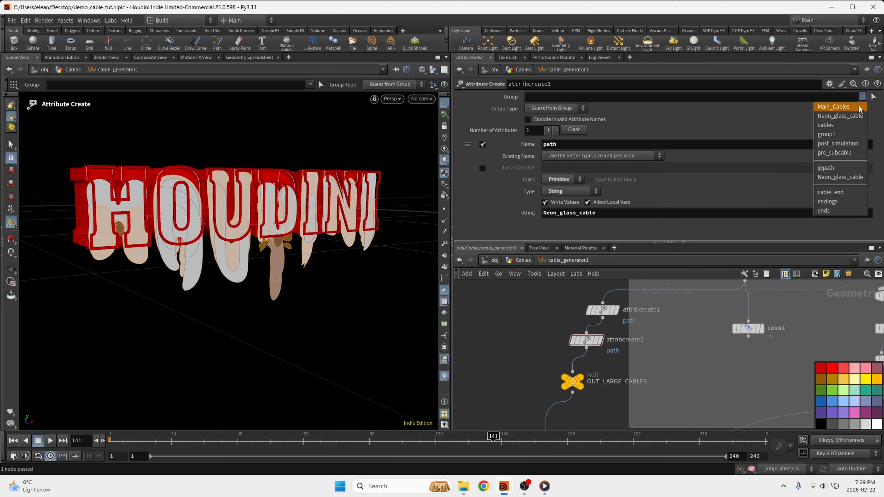
pyautogui.click(854, 126)
pyautogui.scroll(-2, 775, 301)
pyautogui.moveTo(775, 301); pyautogui.dragTo(720, 277, button='middle')
pyautogui.scroll(1, 644, 342)
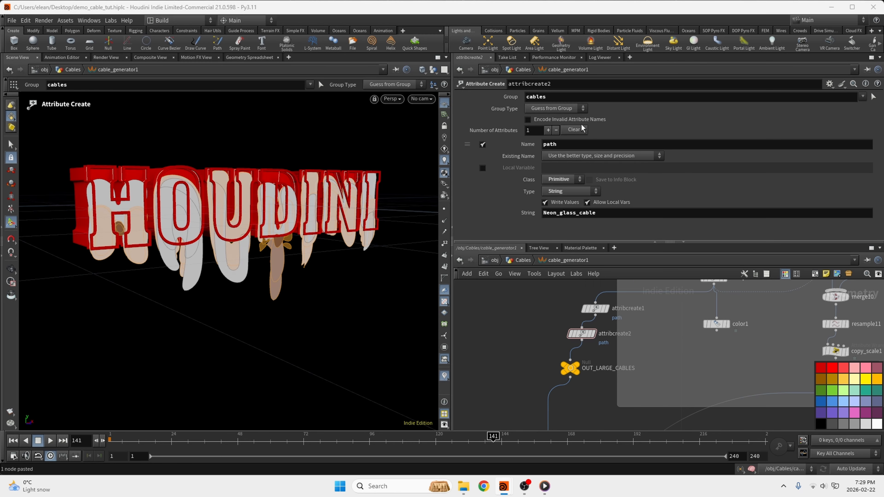
pyautogui.click(580, 108)
pyautogui.moveTo(554, 97); pyautogui.dragTo(526, 98)
pyautogui.moveTo(607, 213); pyautogui.dragTo(538, 213)
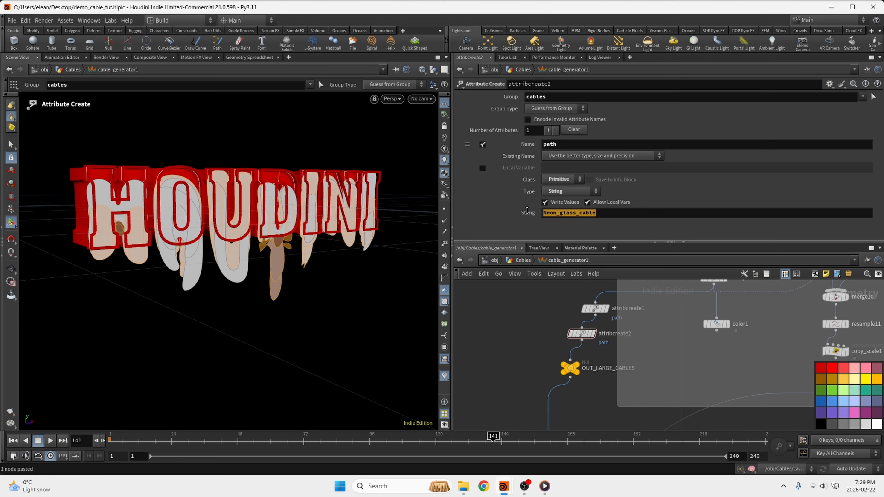
pyautogui.hotkey('ctrl', 'v')
# - Copy attribcreate2 with its OUT_LARGE_CABLES null, display copytopoints2, and insert the copied pair into the wire leaving copytopoints2
pyautogui.moveTo(519, 319); pyautogui.dragTo(573, 373)
pyautogui.scroll(1, 573, 373)
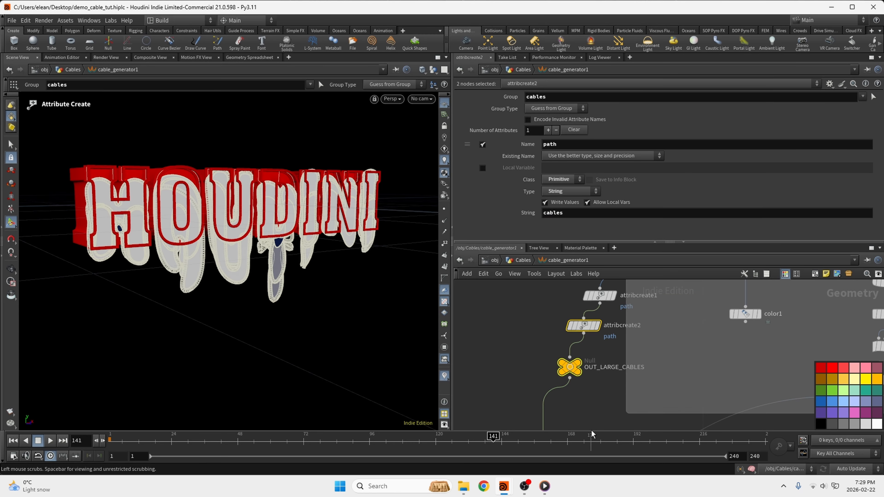
pyautogui.hotkey('ctrl', 'c')
pyautogui.scroll(-3, 544, 330)
pyautogui.scroll(-3, 637, 351)
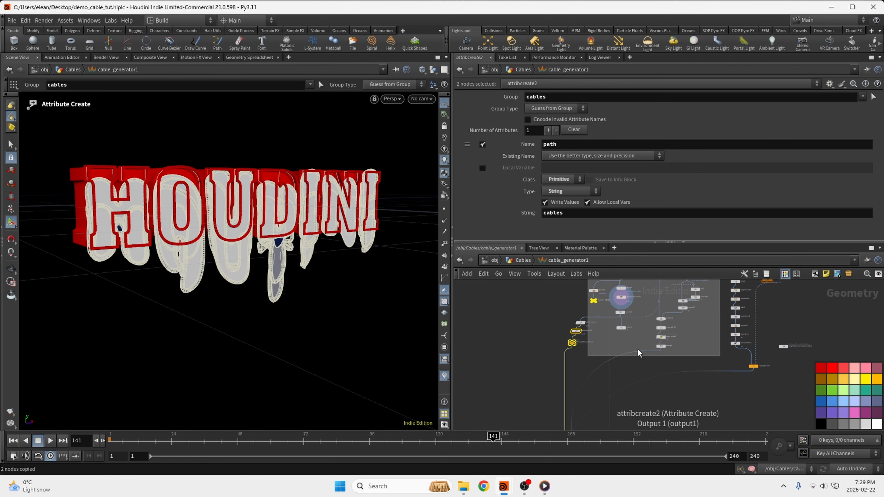
pyautogui.scroll(9, 754, 390)
pyautogui.click(759, 349)
pyautogui.click(746, 349)
pyautogui.scroll(-3, 577, 310)
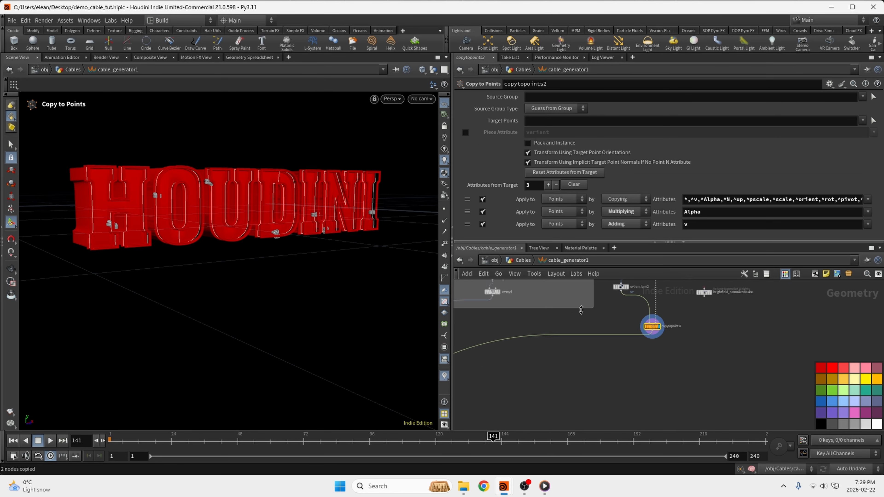
pyautogui.scroll(3, 606, 352)
pyautogui.hotkey('ctrl', 'v')
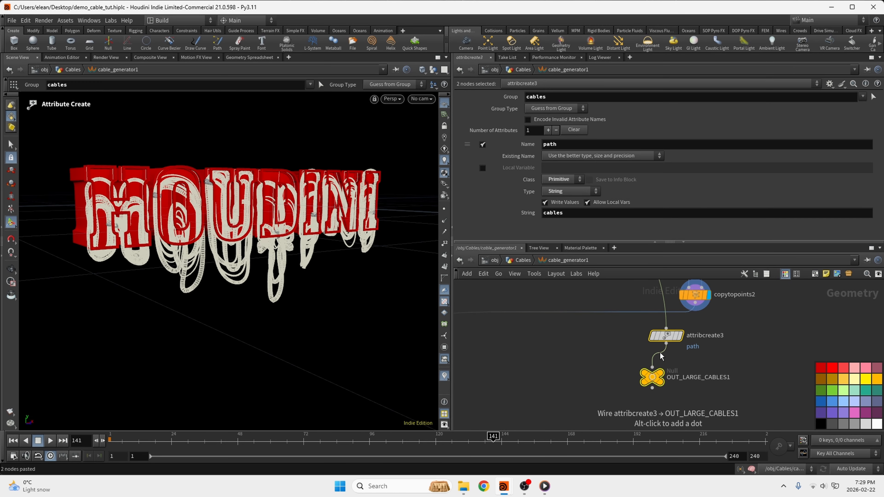
pyautogui.moveTo(665, 337)
pyautogui.mouseDown()
pyautogui.moveTo(635, 310)
pyautogui.moveTo(673, 343)
pyautogui.mouseUp()
pyautogui.click(736, 391)
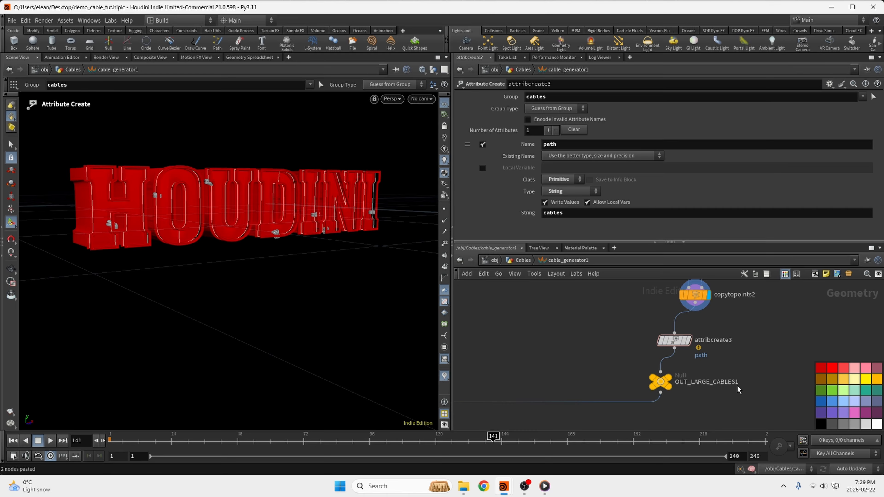
# - Rename the copied null below attribcreate3 as OUT_CABLES_LOCKS and save the scene
pyautogui.click(722, 380)
pyautogui.moveTo(754, 381); pyautogui.dragTo(694, 387)
pyautogui.write('CA')
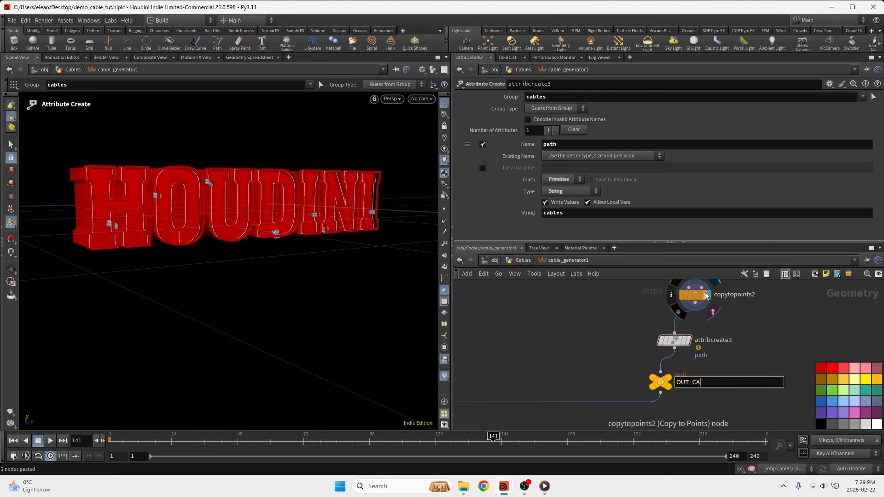
pyautogui.write('BLES_LOCKS')
pyautogui.press('Return')
pyautogui.hotkey('ctrl', 's')
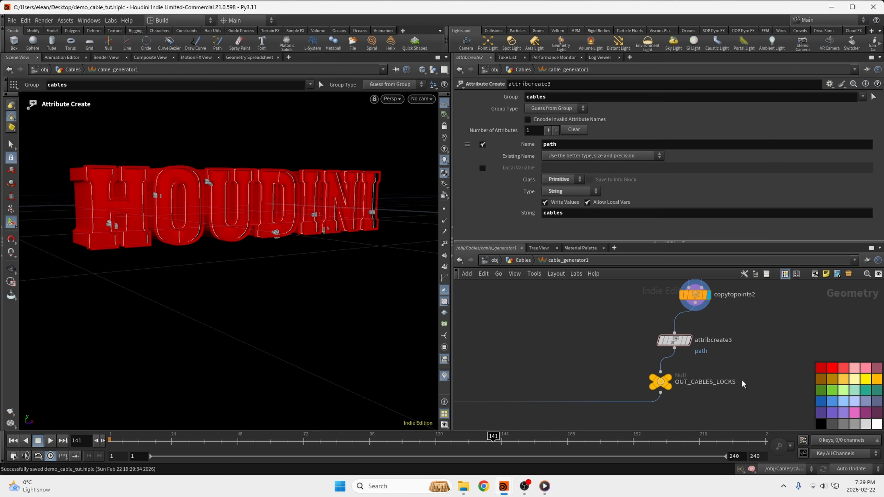
# - Set attribcreate3's path string to cables_lock and clear its group
pyautogui.click(688, 343)
pyautogui.click(570, 216)
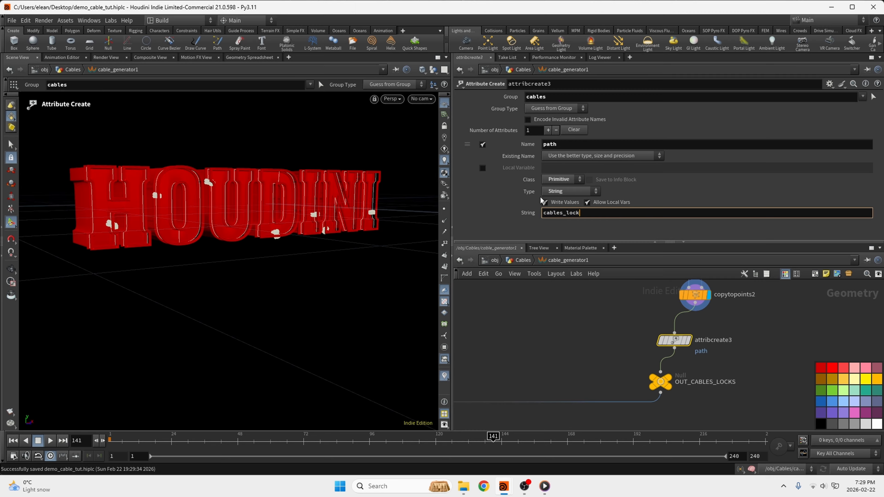
# - Insert a copy of attribcreate3 and its OUT_CABLES_LOCKS null into the wire leaving sweep8
pyautogui.click(601, 373)
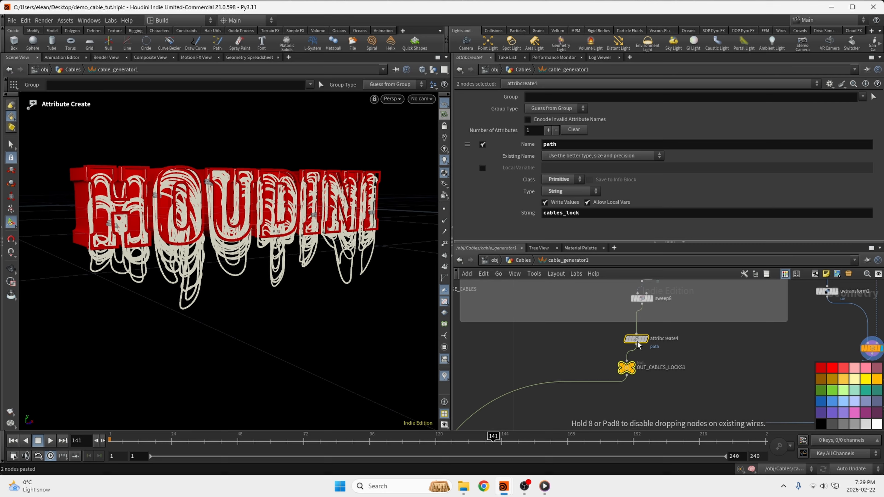
pyautogui.moveTo(637, 342); pyautogui.dragTo(637, 343)
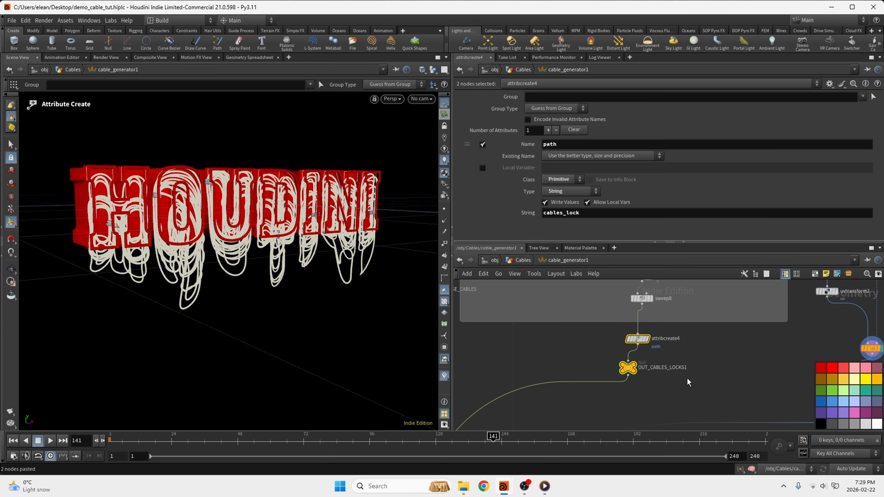
# - Rename the null below attribcreate4 as OUT_CABLES_SUB
pyautogui.click(687, 382)
pyautogui.scroll(3, 679, 367)
pyautogui.click(680, 369)
pyautogui.moveTo(693, 372); pyautogui.dragTo(659, 375)
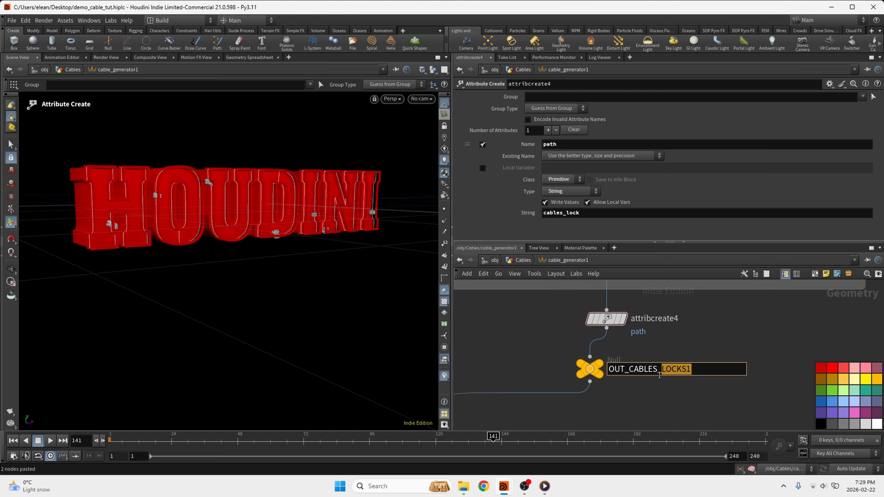
pyautogui.write('SUB')
pyautogui.press('Return')
# - Set attribcreate4's path string to cables
pyautogui.click(595, 216)
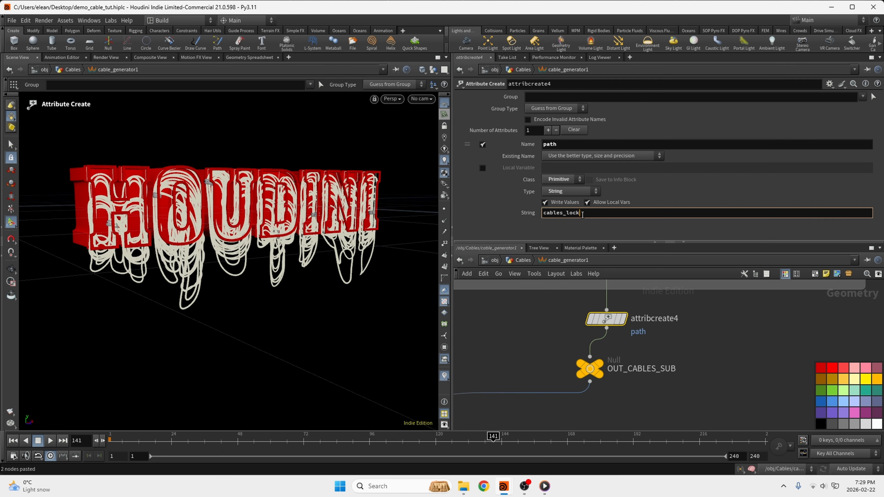
pyautogui.moveTo(581, 213); pyautogui.dragTo(563, 213)
pyautogui.press('BackSpace')
pyautogui.click(755, 341)
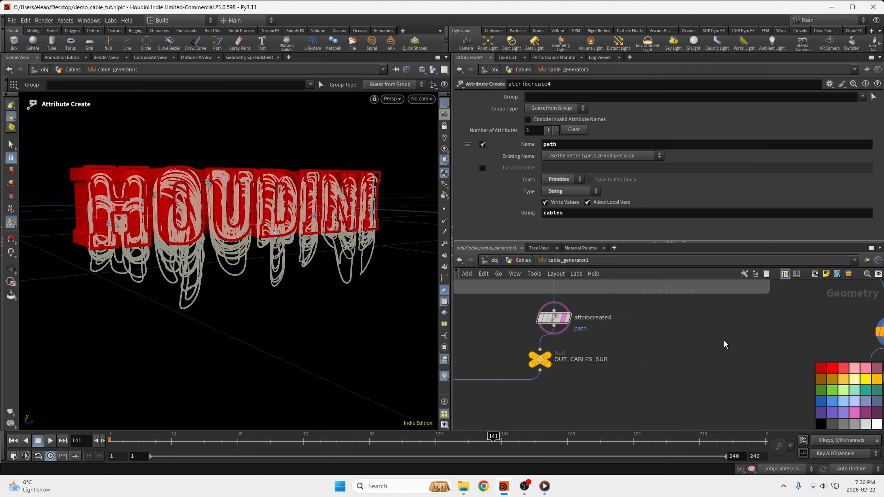
# - Return to the parent Cables network and colour the network box around the cable nodes black
pyautogui.scroll(-5, 725, 345)
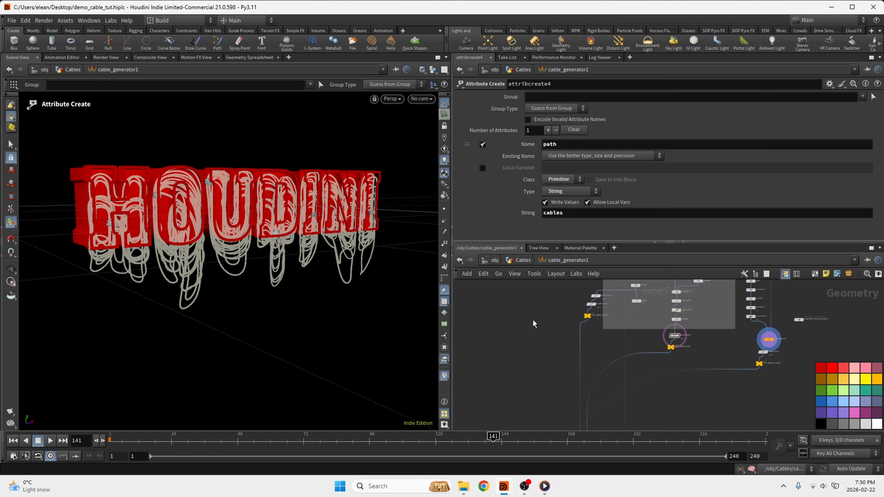
pyautogui.press('u')
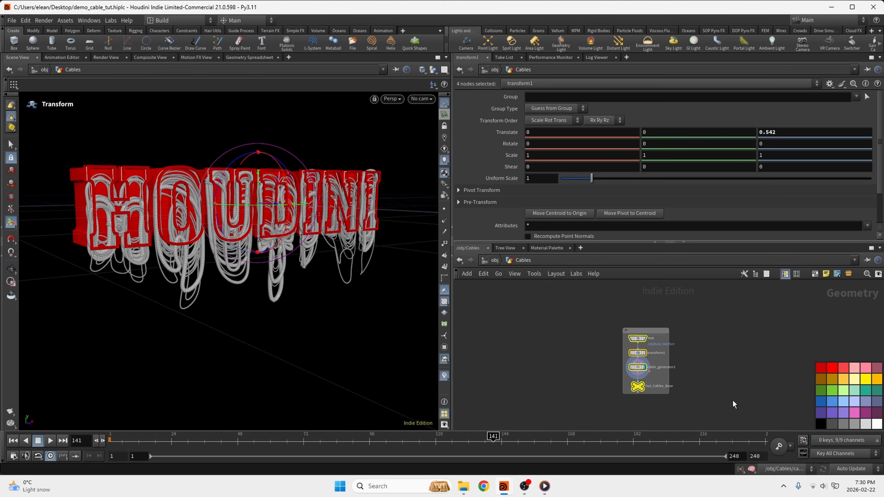
pyautogui.click(660, 334)
pyautogui.click(821, 424)
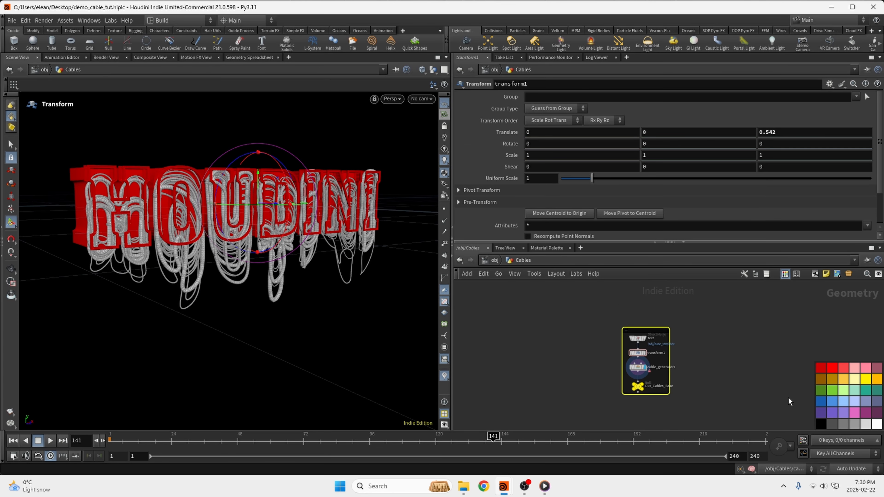
pyautogui.click(786, 396)
# - Add an Object Merge node beside the Out_Cables_Base null and display it
pyautogui.scroll(-4, 628, 310)
pyautogui.scroll(4, 608, 332)
pyautogui.scroll(-4, 609, 334)
pyautogui.scroll(3, 617, 359)
pyautogui.scroll(2, 688, 362)
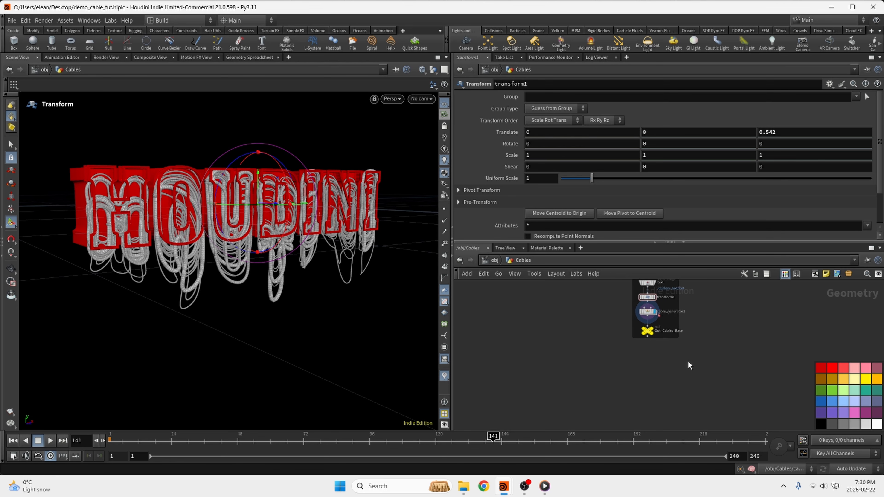
pyautogui.scroll(4, 597, 340)
pyautogui.press('Tab')
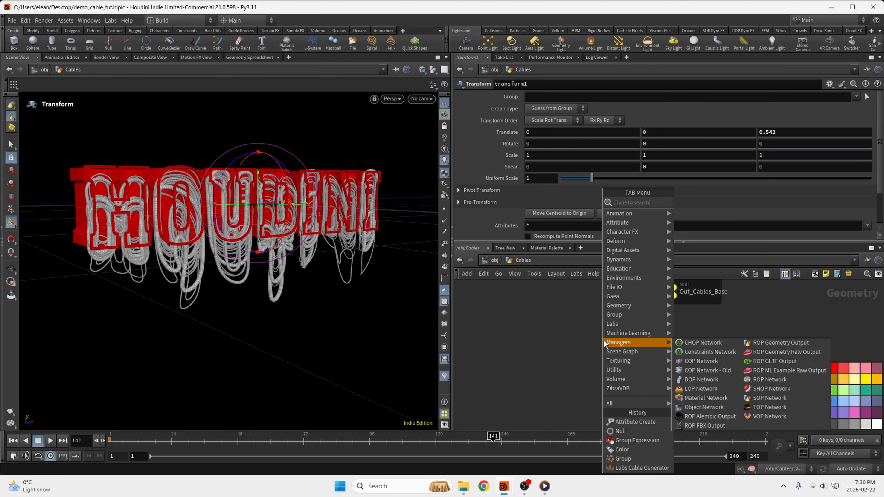
pyautogui.write('obje')
pyautogui.click(700, 202)
pyautogui.click(619, 290)
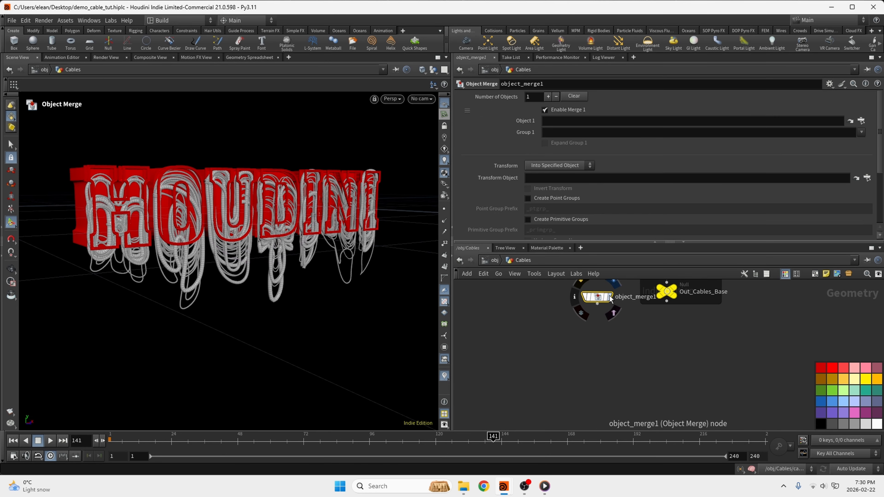
pyautogui.scroll(3, 611, 275)
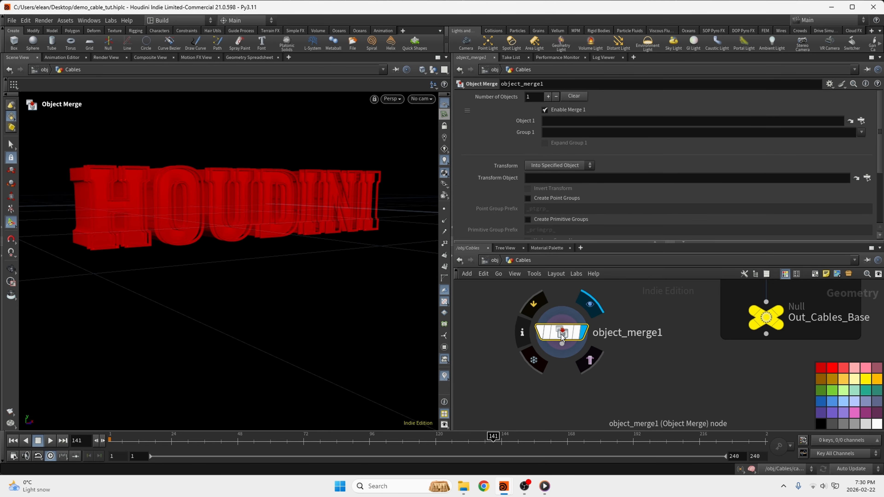
# - Set object_merge1's transform to Into This Object and open the operator chooser for Object 1
pyautogui.click(550, 167)
pyautogui.click(544, 187)
pyautogui.click(861, 121)
pyautogui.scroll(-3, 682, 369)
pyautogui.scroll(2, 733, 336)
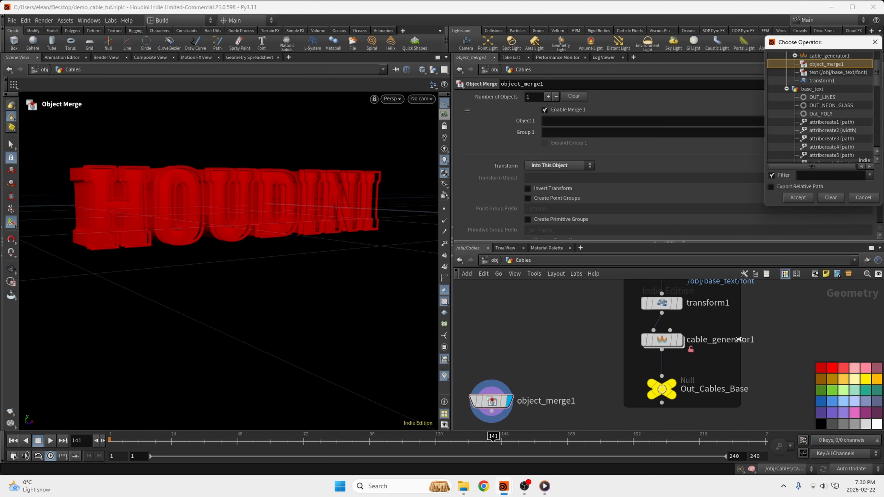
# - Enter the cable_generator1 network and save the scene
pyautogui.doubleClick(658, 342)
pyautogui.hotkey('ctrl', 's')
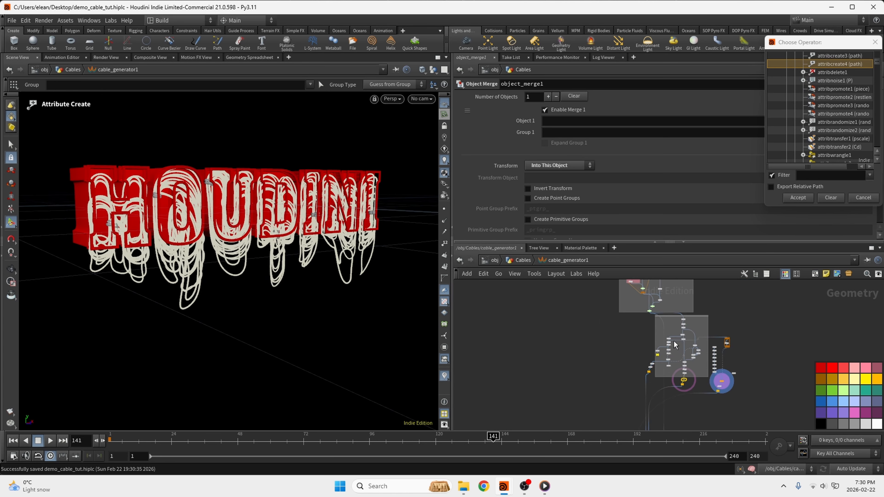
pyautogui.scroll(5, 670, 343)
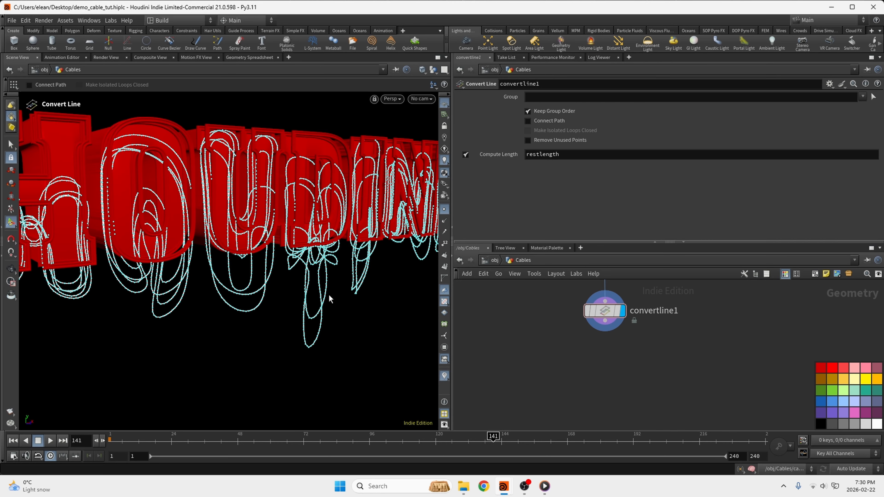
# - Add a Resample node below convertline1
pyautogui.press('Tab')
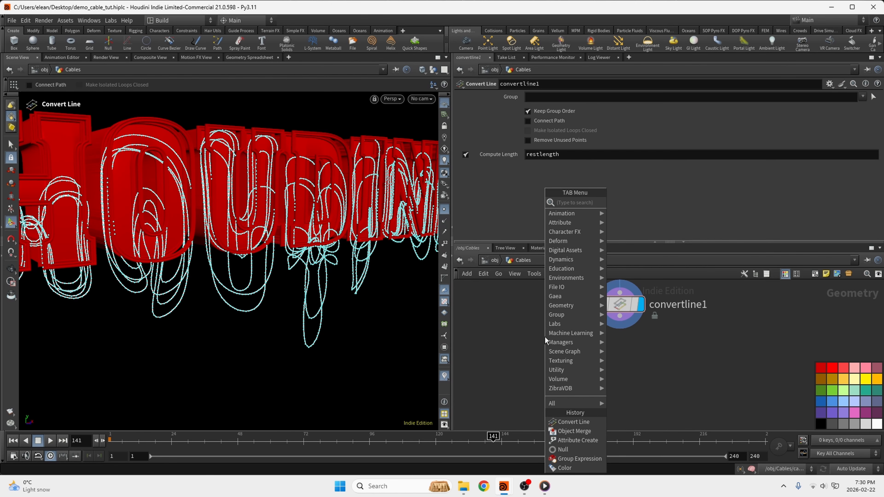
pyautogui.write('resample')
pyautogui.click(668, 203)
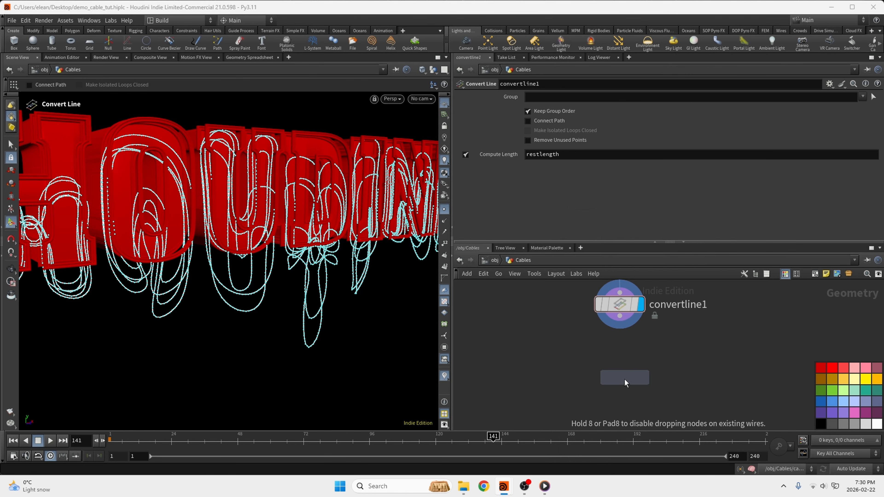